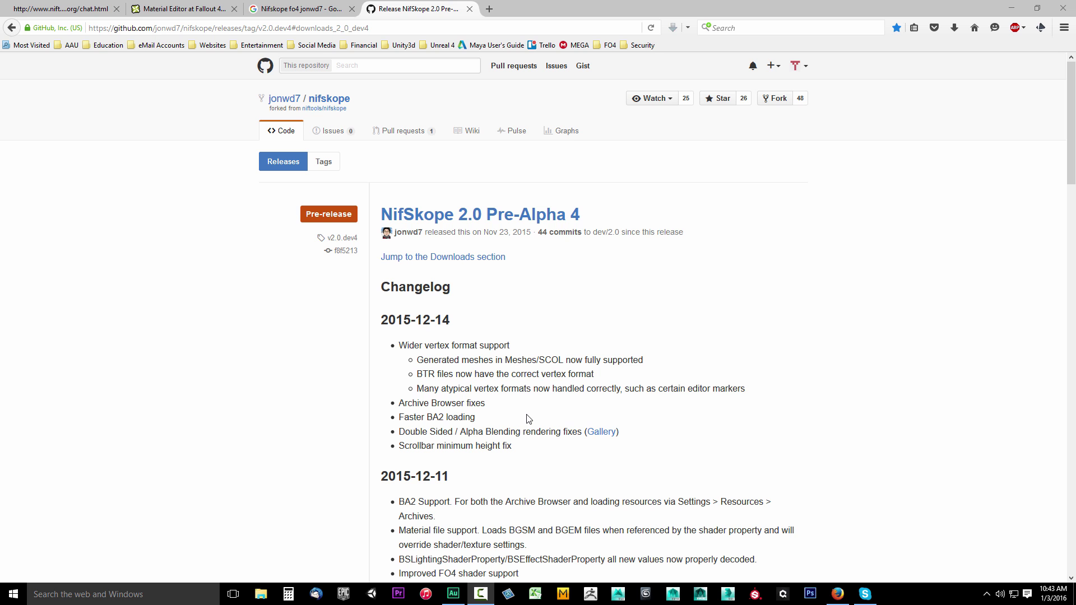
- Read through the NifSkope 2.0 Pre-Alpha 4 release notes on GitHub
{"action": "scroll", "coordinate": [528, 419], "scroll_direction": "down", "scroll_amount": 10}
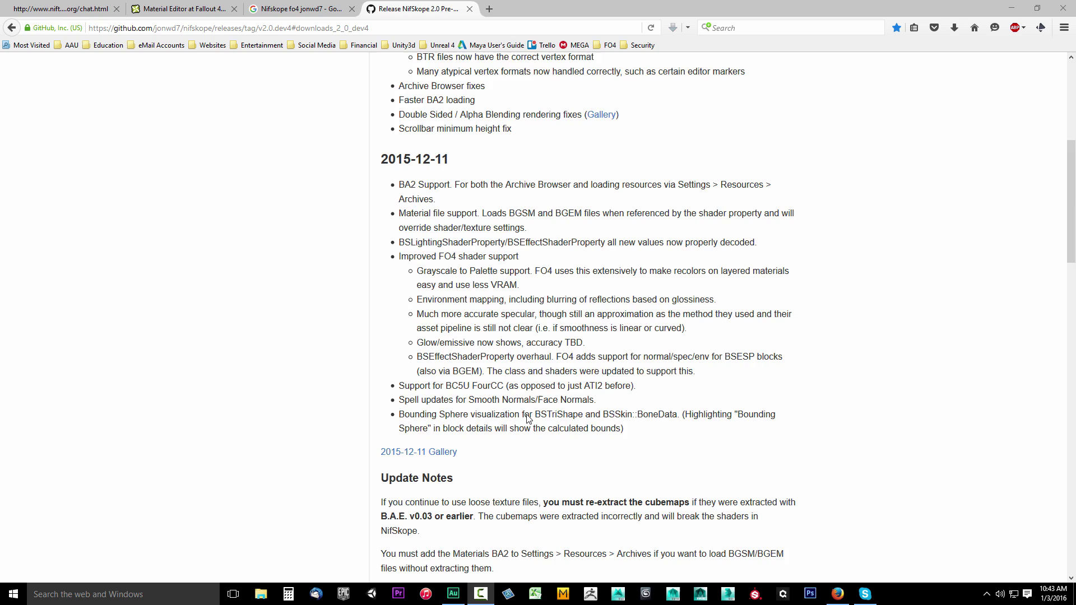
{"action": "scroll", "coordinate": [528, 419], "scroll_direction": "up", "scroll_amount": 6}
{"action": "scroll", "coordinate": [526, 381], "scroll_direction": "up", "scroll_amount": 5}
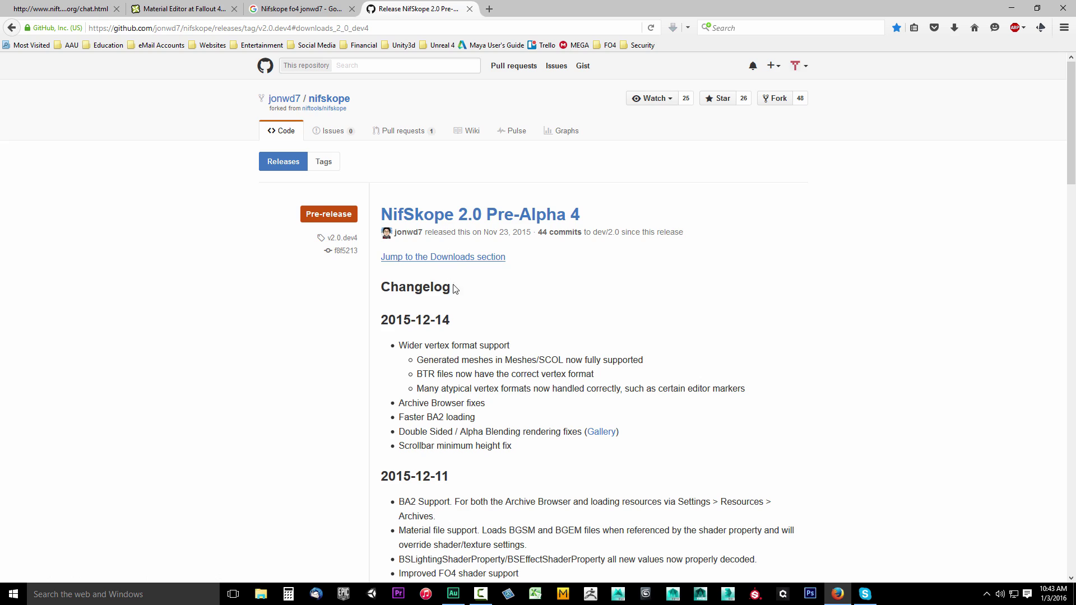
{"action": "scroll", "coordinate": [459, 327], "scroll_direction": "down", "scroll_amount": 12}
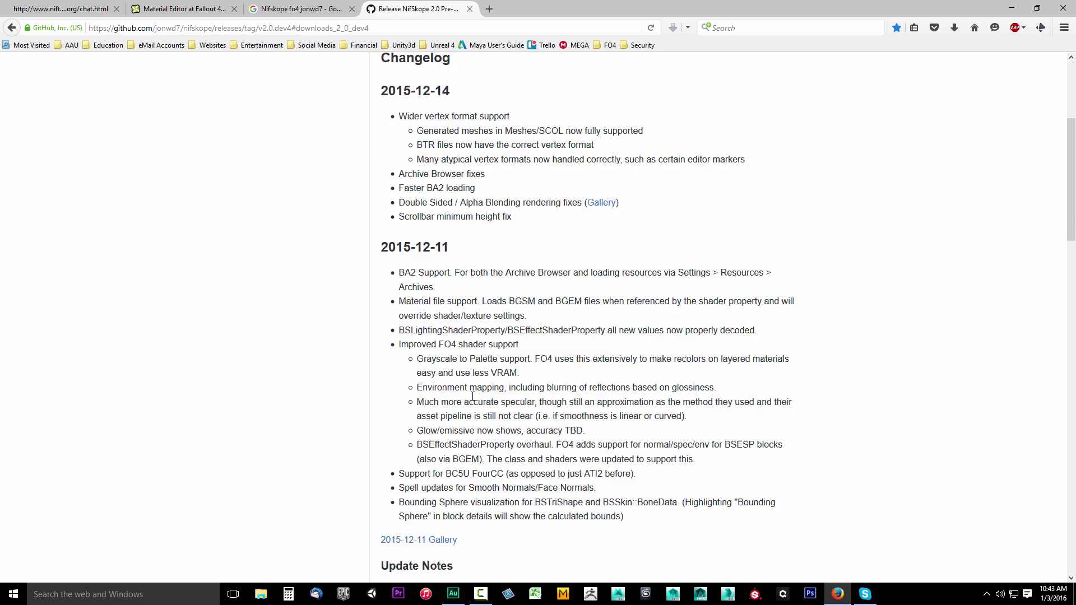
- Close the Google search and Material Editor tabs, then scroll to the Downloads list
{"action": "left_click", "coordinate": [351, 9]}
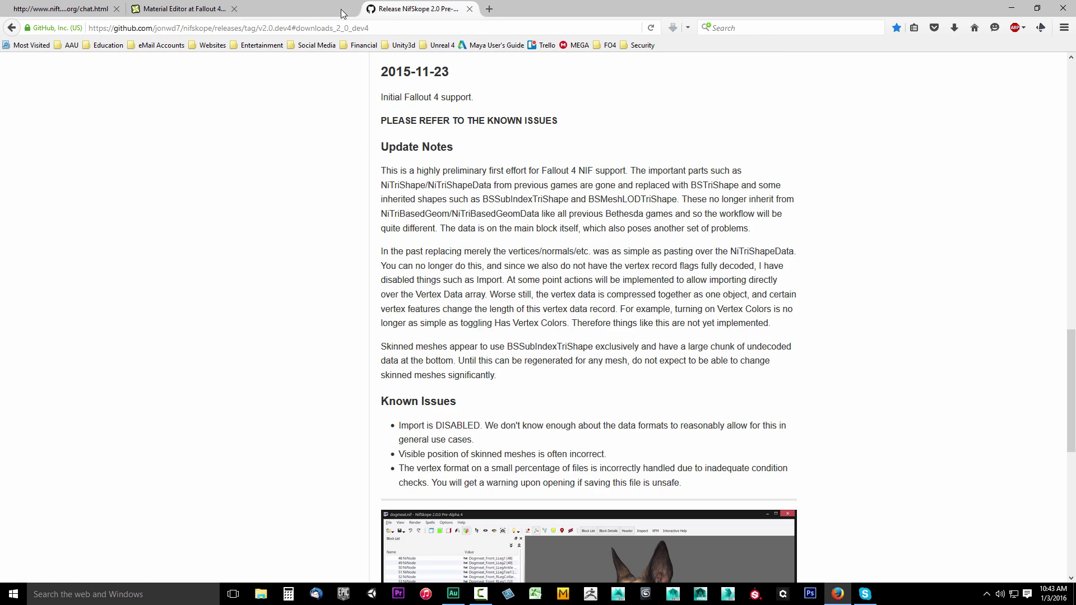
{"action": "left_click", "coordinate": [234, 9]}
{"action": "scroll", "coordinate": [541, 409], "scroll_direction": "down", "scroll_amount": 6}
{"action": "scroll", "coordinate": [542, 411], "scroll_direction": "down", "scroll_amount": 3}
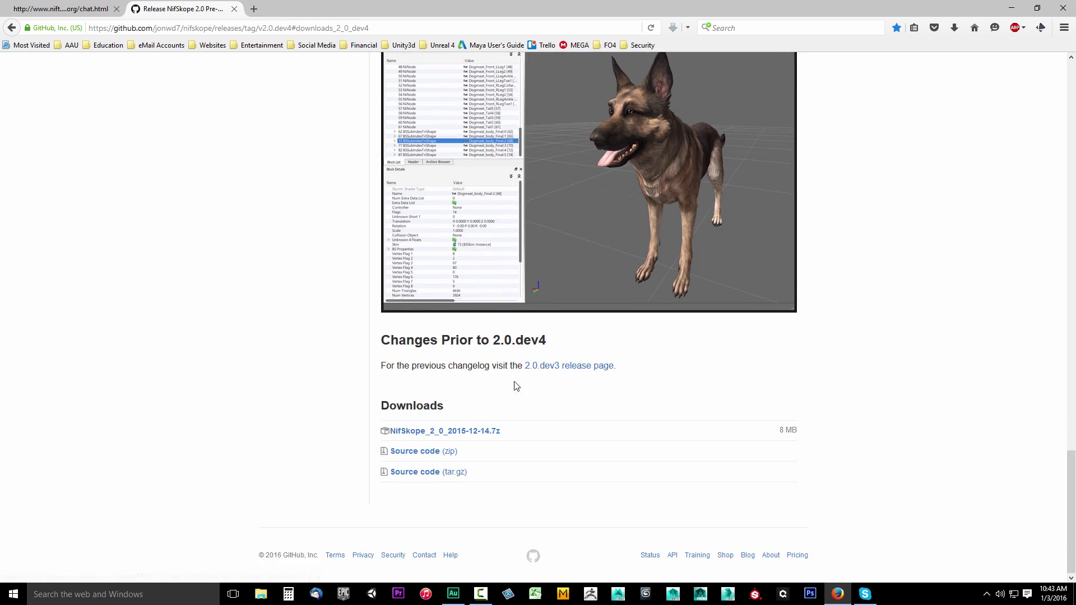
- Open NifSkope_2_0_2015-12-14.7z in WinRAR, move it aside, and minimize Firefox
{"action": "left_click", "coordinate": [440, 435]}
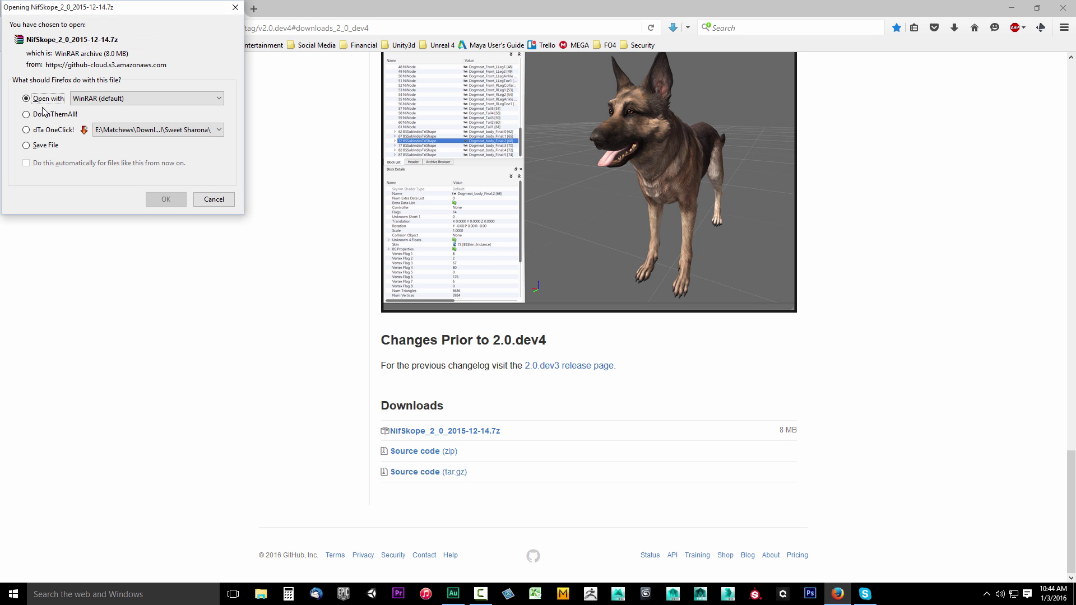
{"action": "left_click", "coordinate": [158, 202]}
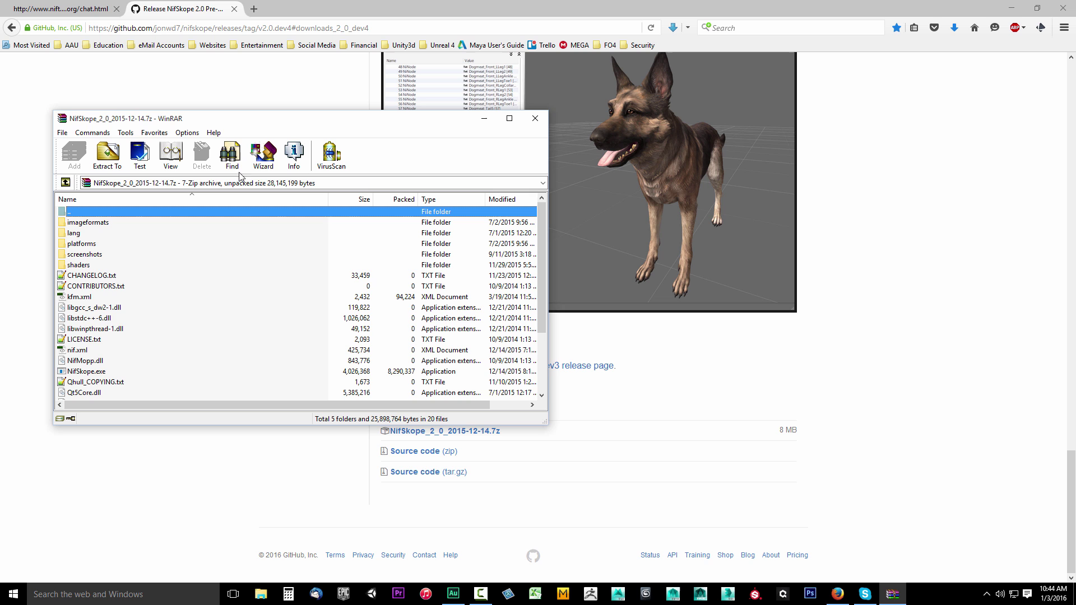
{"action": "left_click_drag", "start_coordinate": [280, 119], "coordinate": [696, 129]}
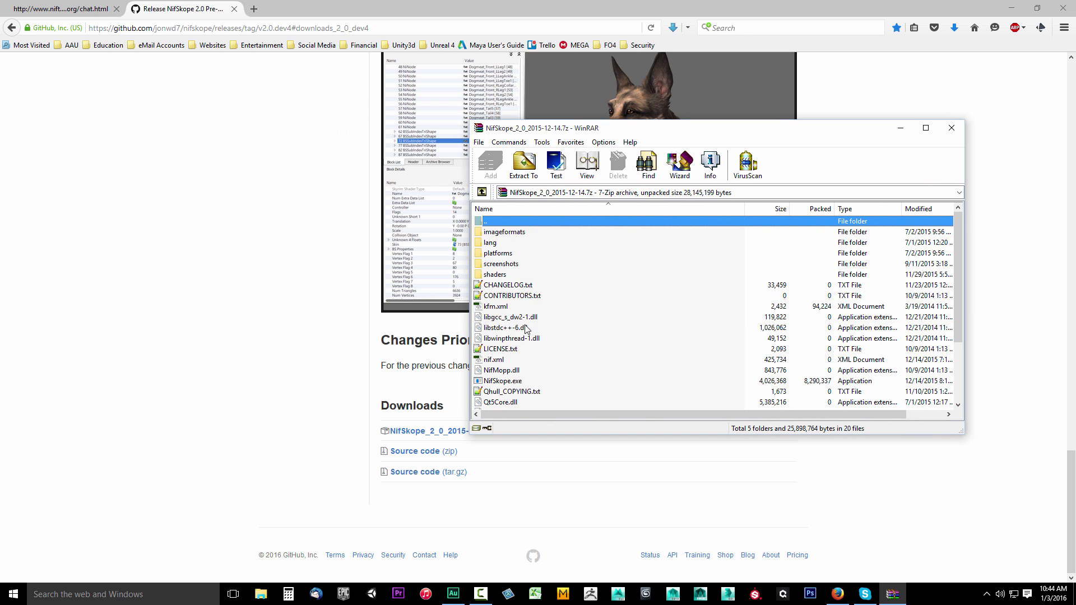
{"action": "left_click", "coordinate": [1012, 8]}
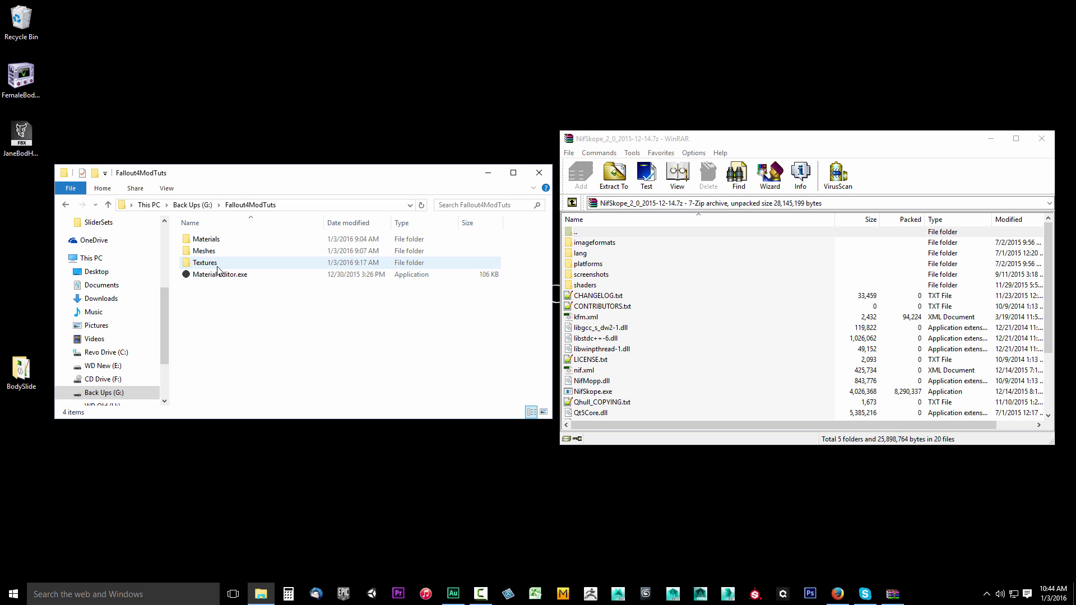
- Create a new folder named 'NifSkope' inside Fallout4ModTuts
{"action": "left_click", "coordinate": [596, 287]}
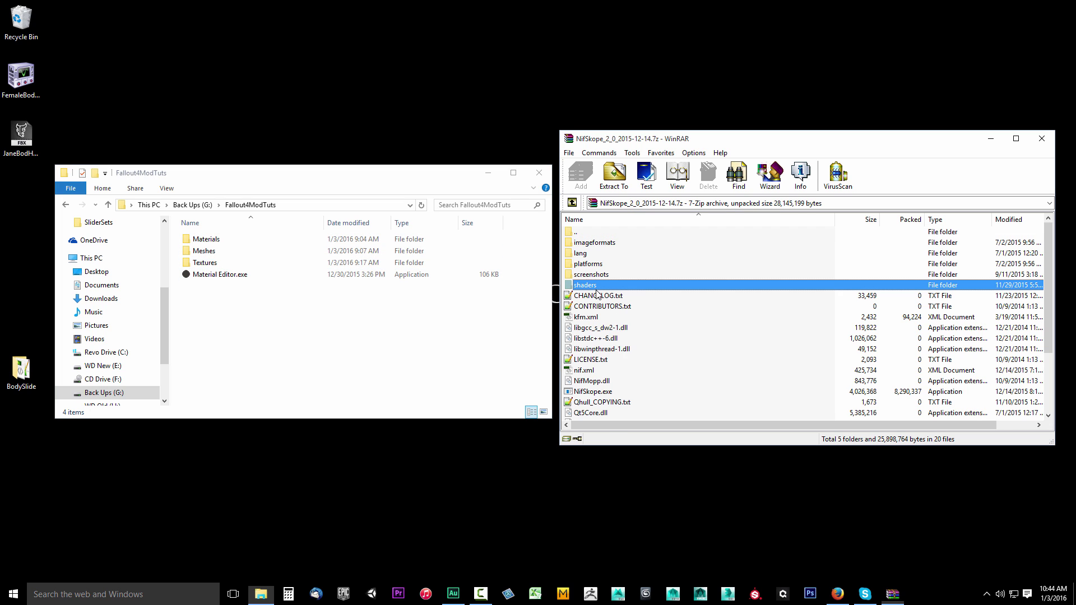
{"action": "key", "text": "ctrl+a"}
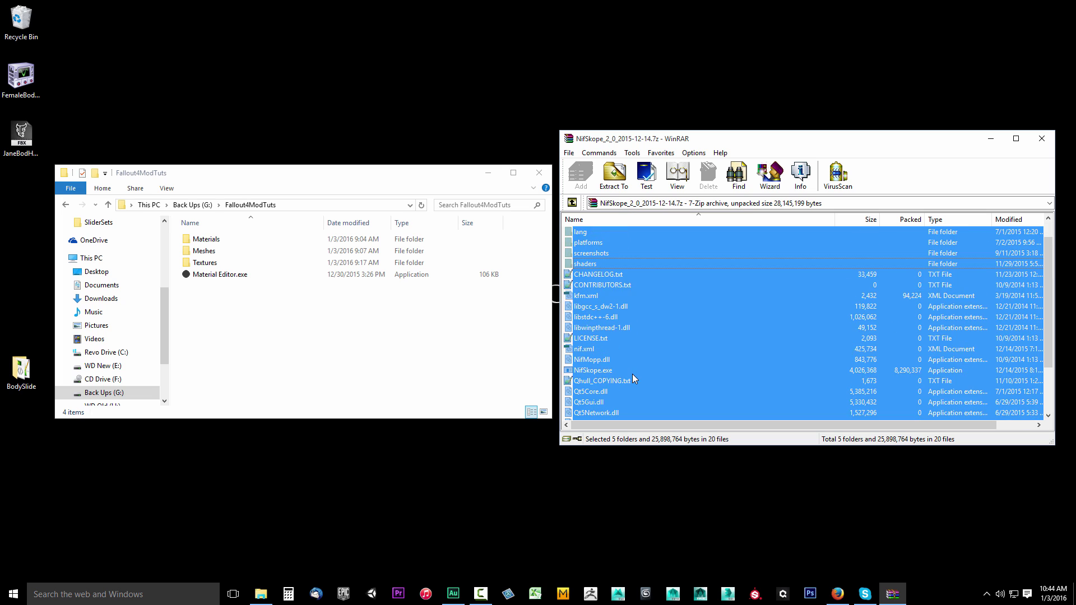
{"action": "right_click", "coordinate": [240, 308]}
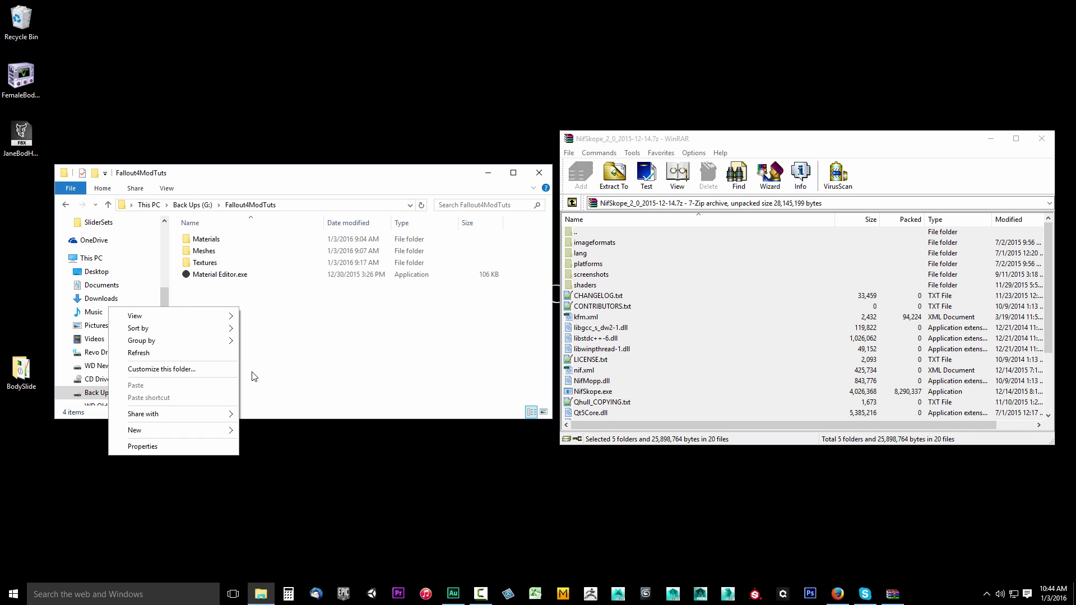
{"action": "left_click", "coordinate": [198, 427]}
{"action": "left_click", "coordinate": [265, 253]}
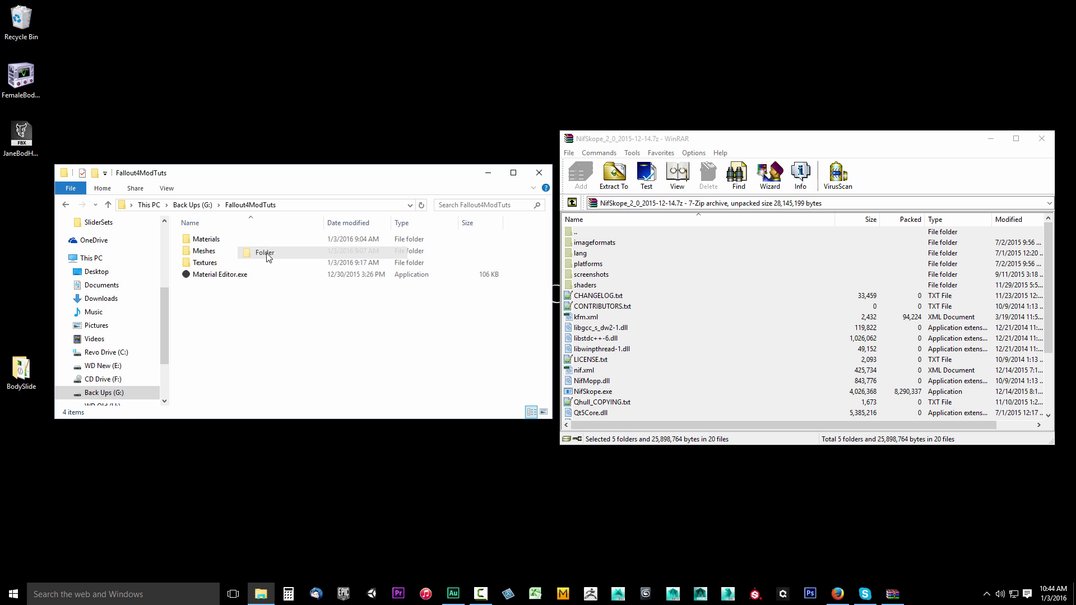
{"action": "type", "text": "NifSkope"}
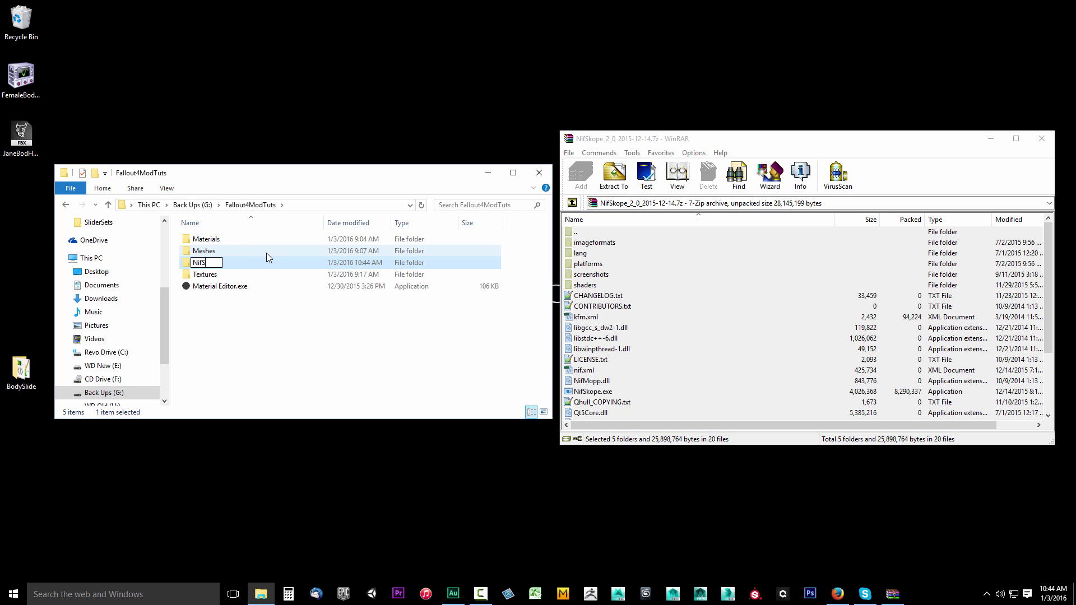
{"action": "key", "text": "Return"}
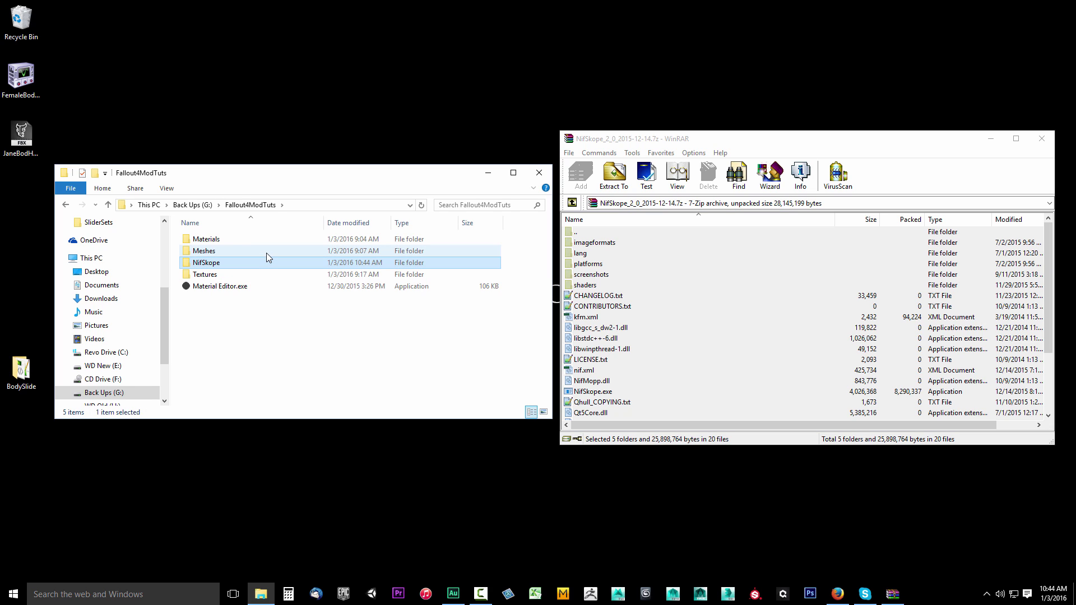
- Extract all archive contents into the NifSkope folder, including NifSkope.exe
{"action": "double_click", "coordinate": [230, 261]}
{"action": "left_click", "coordinate": [641, 307]}
{"action": "key", "text": "ctrl+a"}
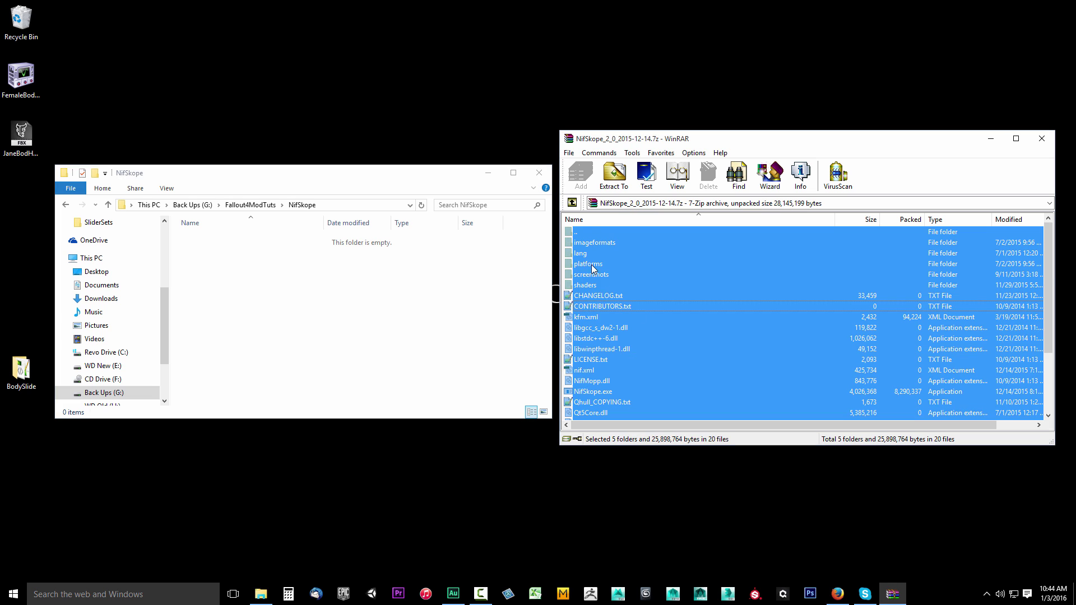
{"action": "left_click_drag", "start_coordinate": [642, 307], "coordinate": [321, 348]}
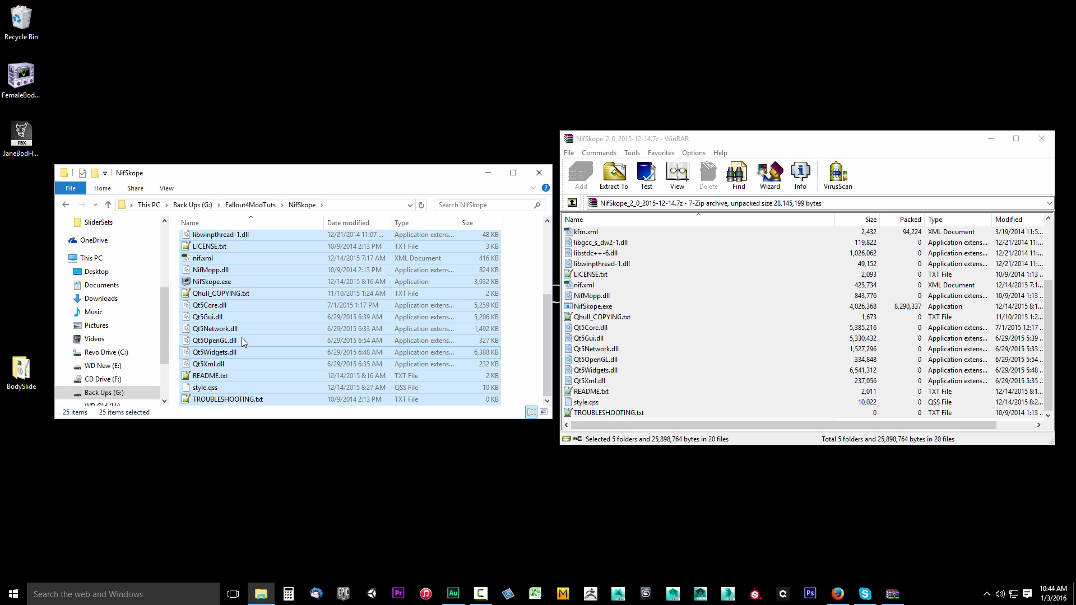
{"action": "left_click", "coordinate": [200, 282]}
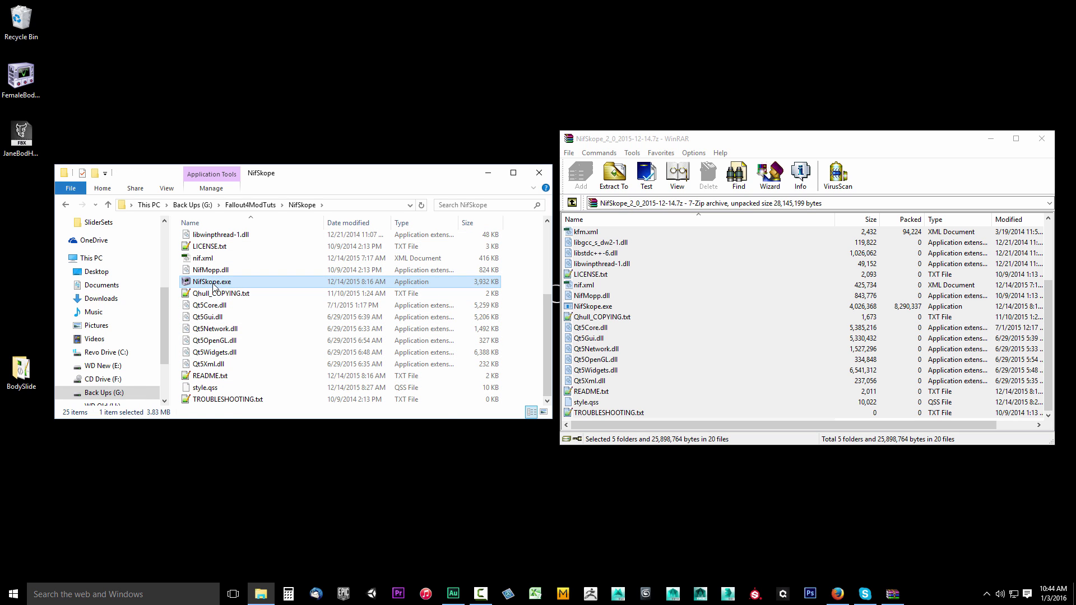
- Close WinRAR and navigate to Meshes\Actors\Character\Bloatfly to select bloatflymeat.nif
{"action": "left_click", "coordinate": [1041, 139]}
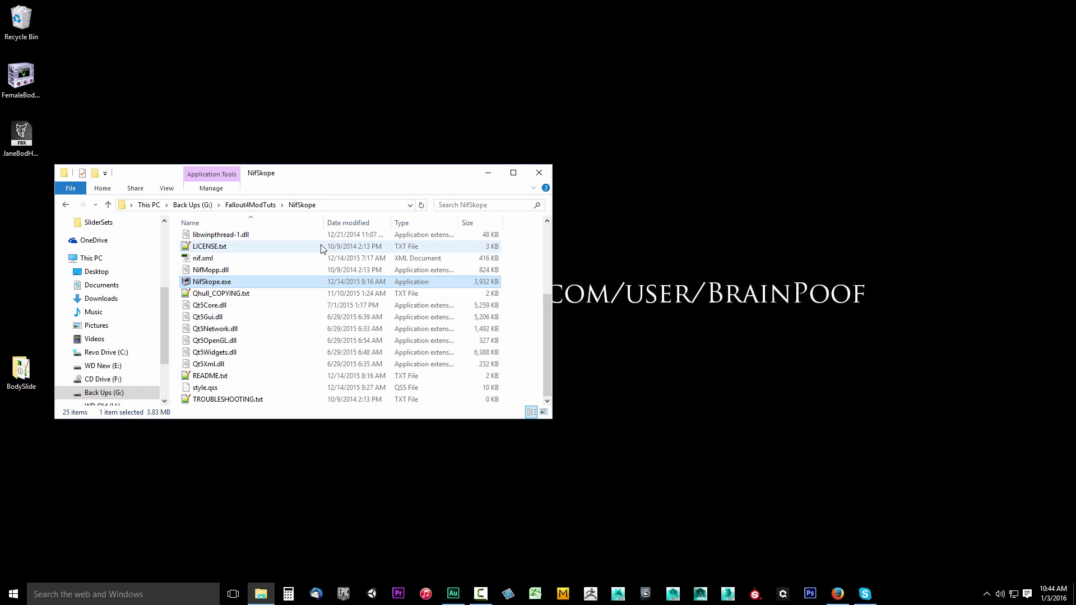
{"action": "left_click", "coordinate": [252, 205]}
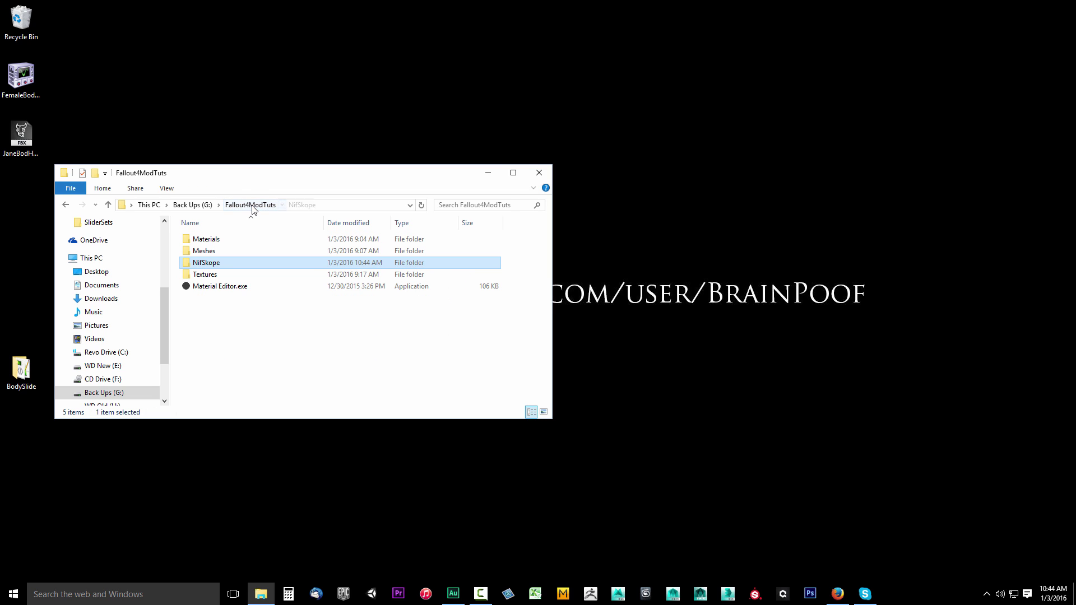
{"action": "double_click", "coordinate": [214, 253]}
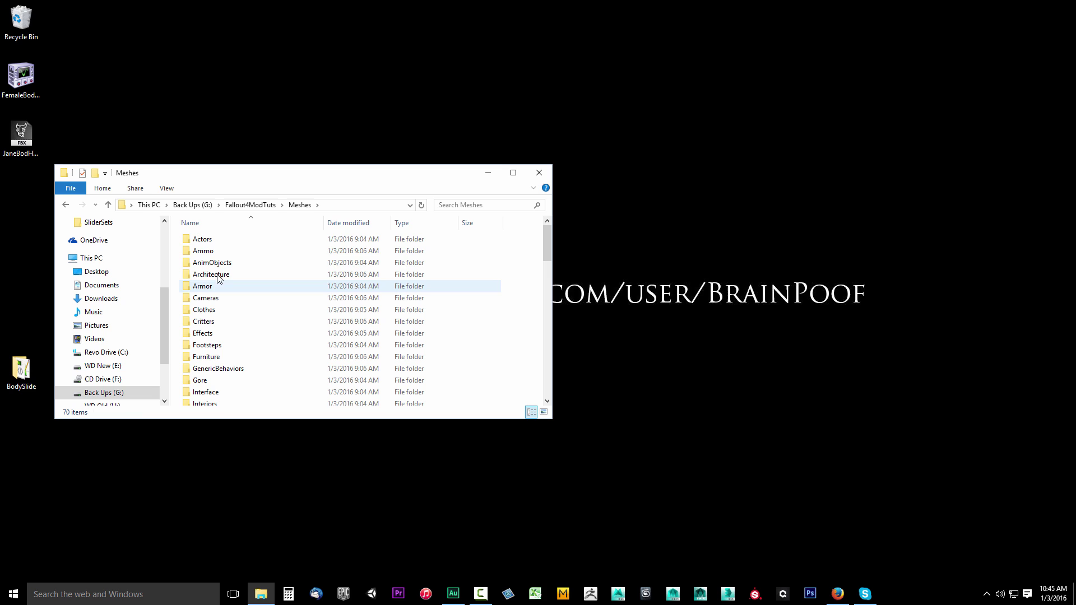
{"action": "double_click", "coordinate": [204, 242]}
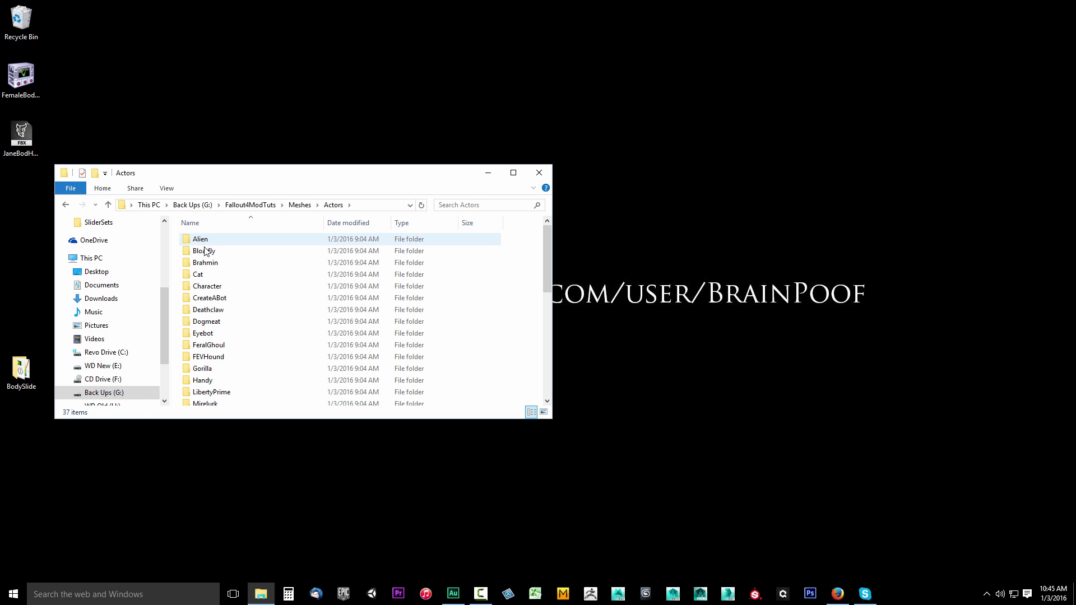
{"action": "left_click", "coordinate": [212, 287]}
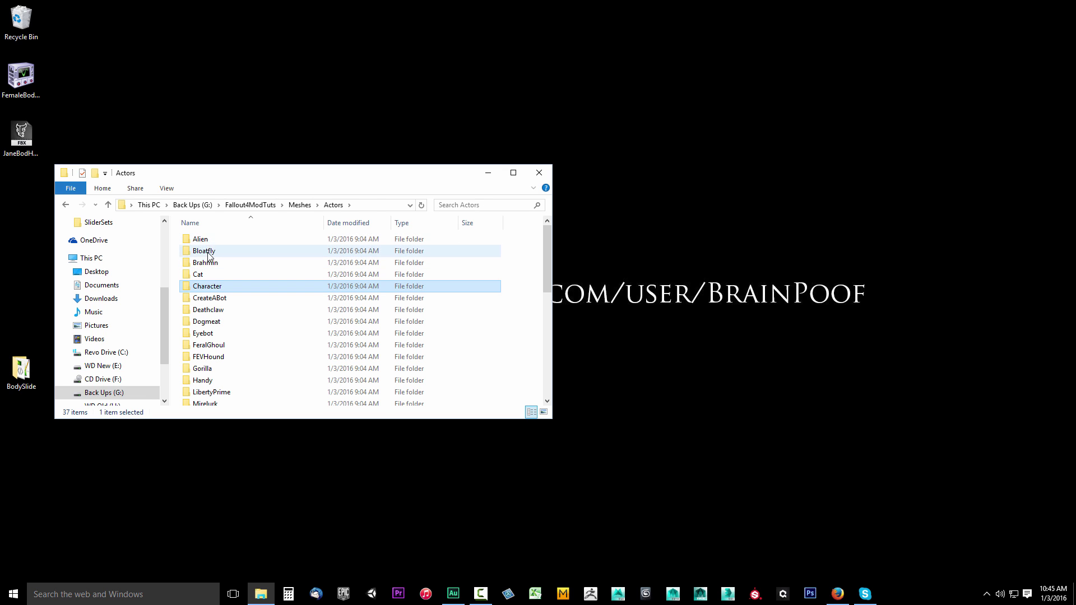
{"action": "double_click", "coordinate": [207, 251]}
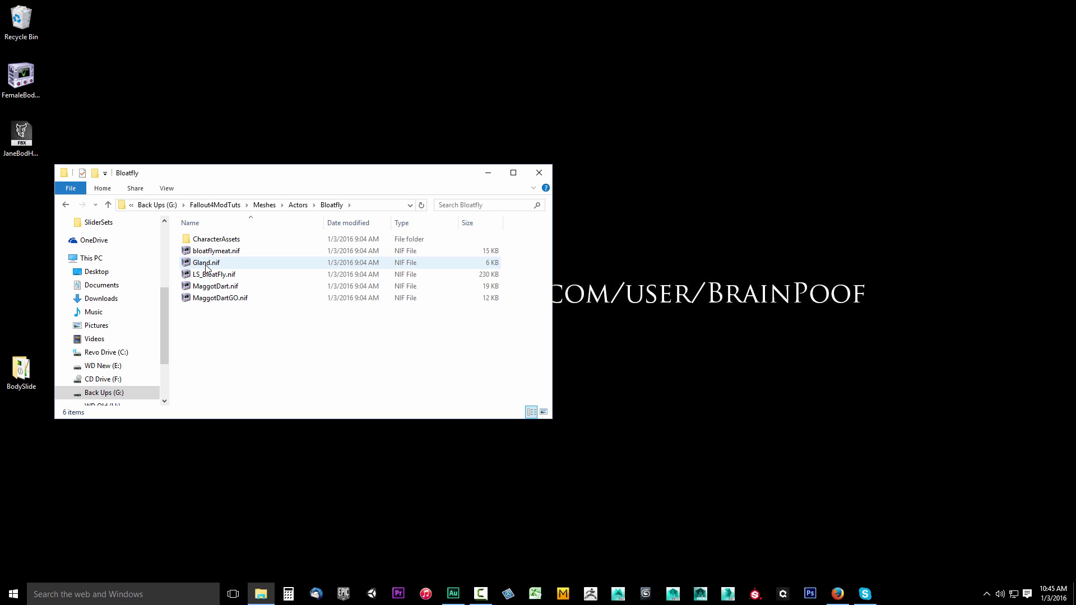
{"action": "left_click", "coordinate": [203, 253]}
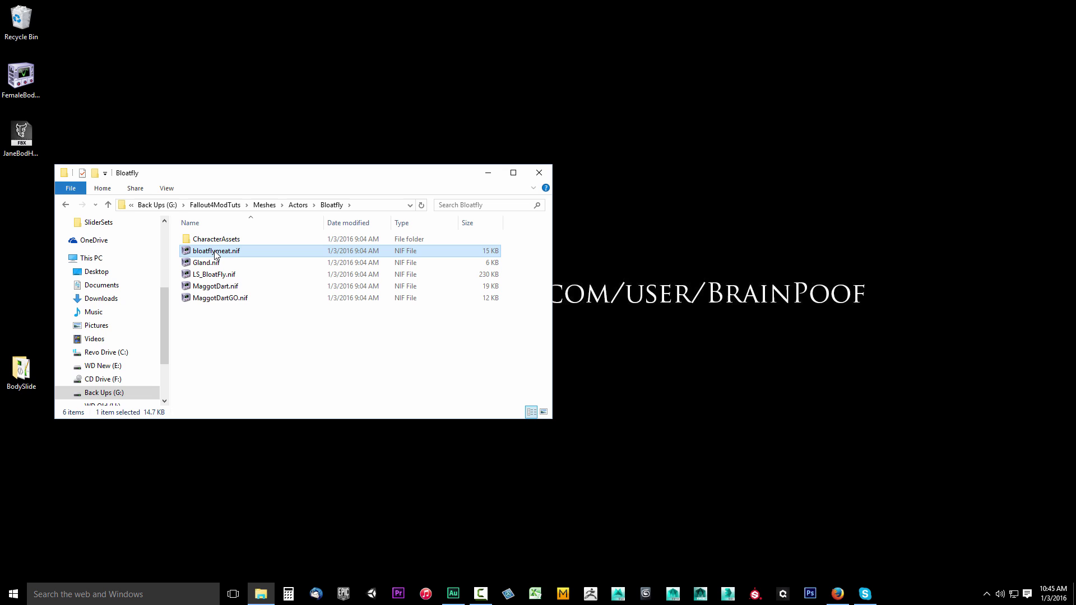
- Choose Open with for bloatflymeat.nif, always use this app, and look for another app
{"action": "right_click", "coordinate": [217, 255]}
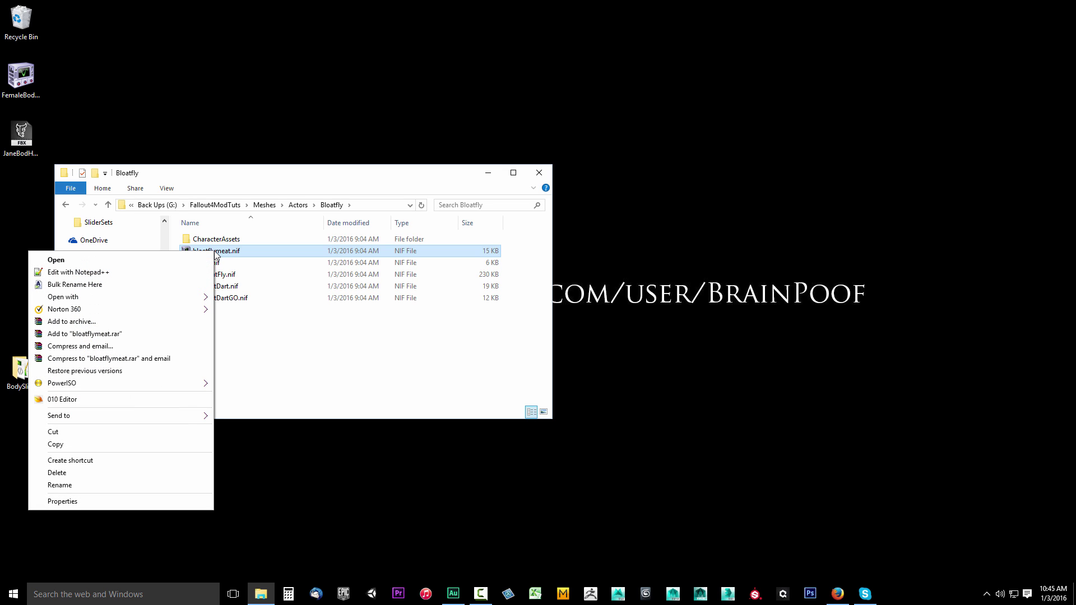
{"action": "mouse_move", "coordinate": [158, 300]}
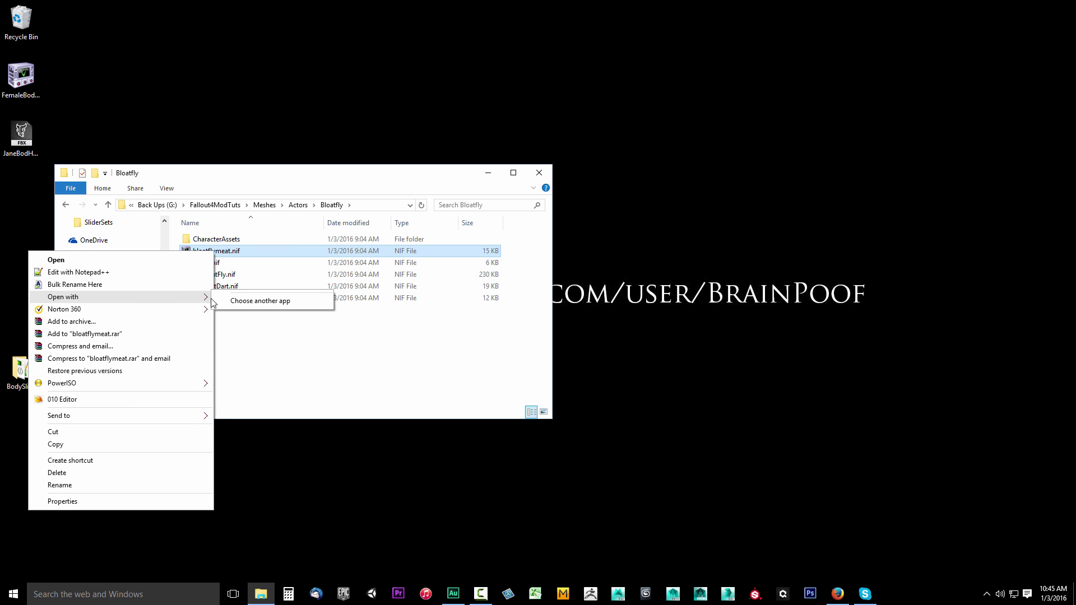
{"action": "left_click", "coordinate": [250, 301]}
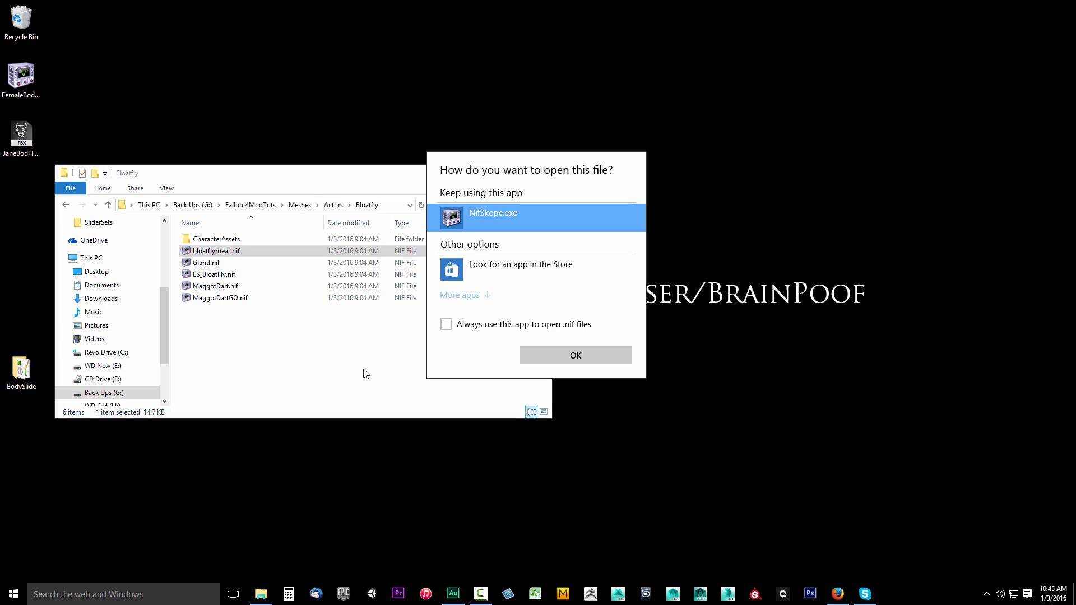
{"action": "left_click", "coordinate": [447, 327]}
{"action": "left_click", "coordinate": [459, 297]}
{"action": "scroll", "coordinate": [479, 349], "scroll_direction": "down", "scroll_amount": 5}
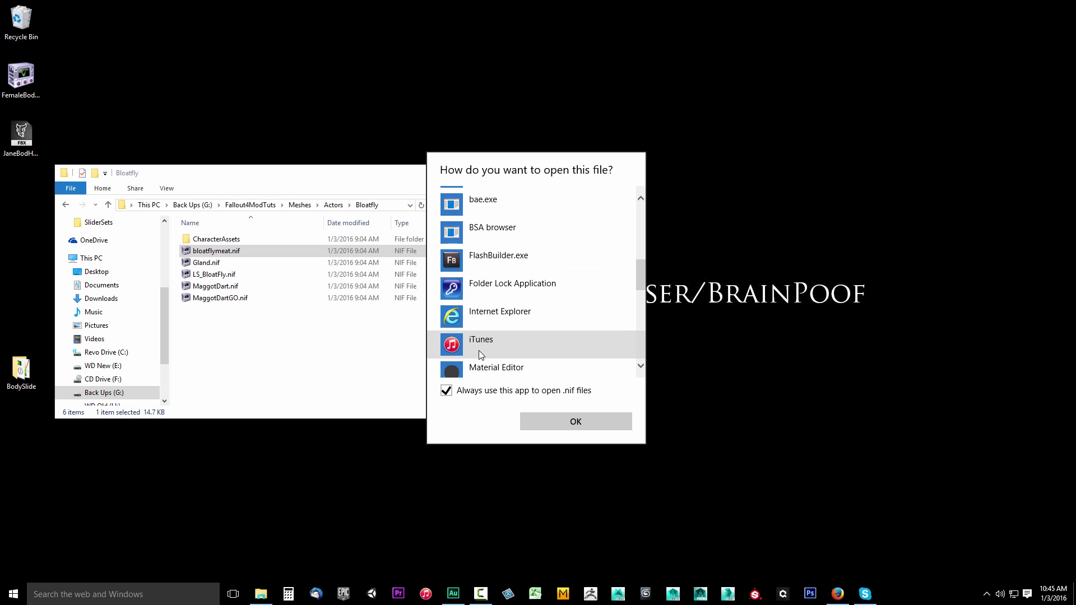
{"action": "scroll", "coordinate": [478, 351], "scroll_direction": "down", "scroll_amount": 6}
{"action": "left_click", "coordinate": [469, 363]}
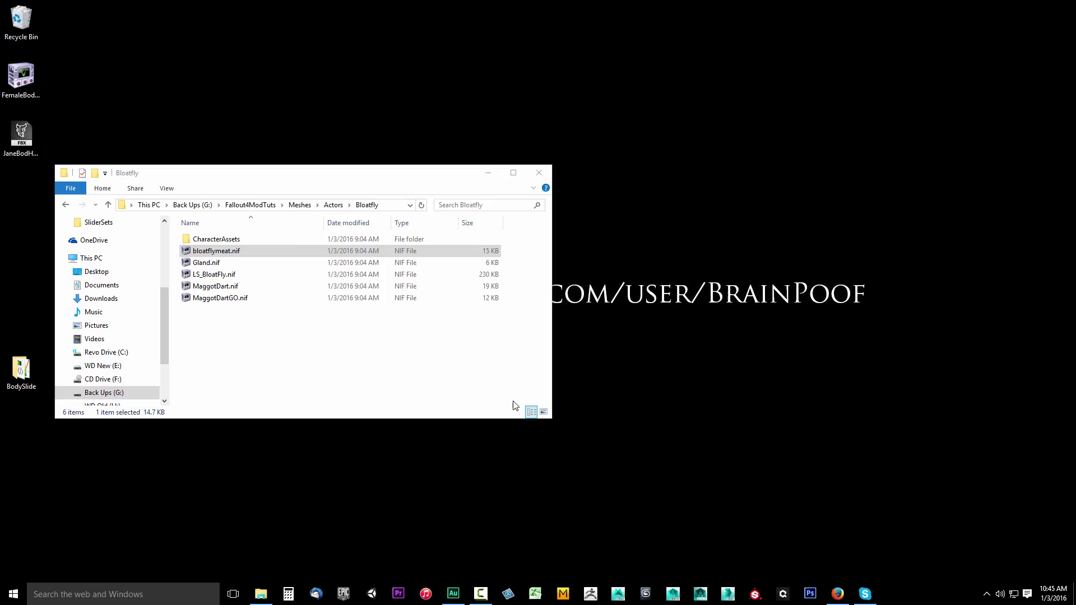
- Browse to G:\Fallout4ModTuts\NifSkope and pick NifSkope.exe as the program
{"action": "left_click_drag", "start_coordinate": [268, 178], "coordinate": [735, 171]}
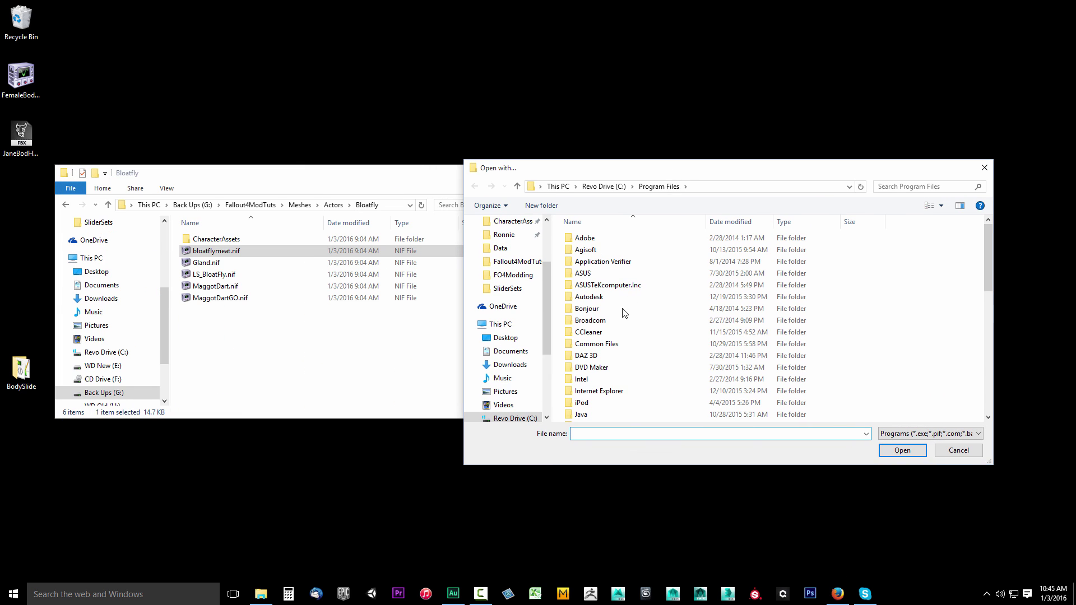
{"action": "scroll", "coordinate": [513, 358], "scroll_direction": "down", "scroll_amount": 1}
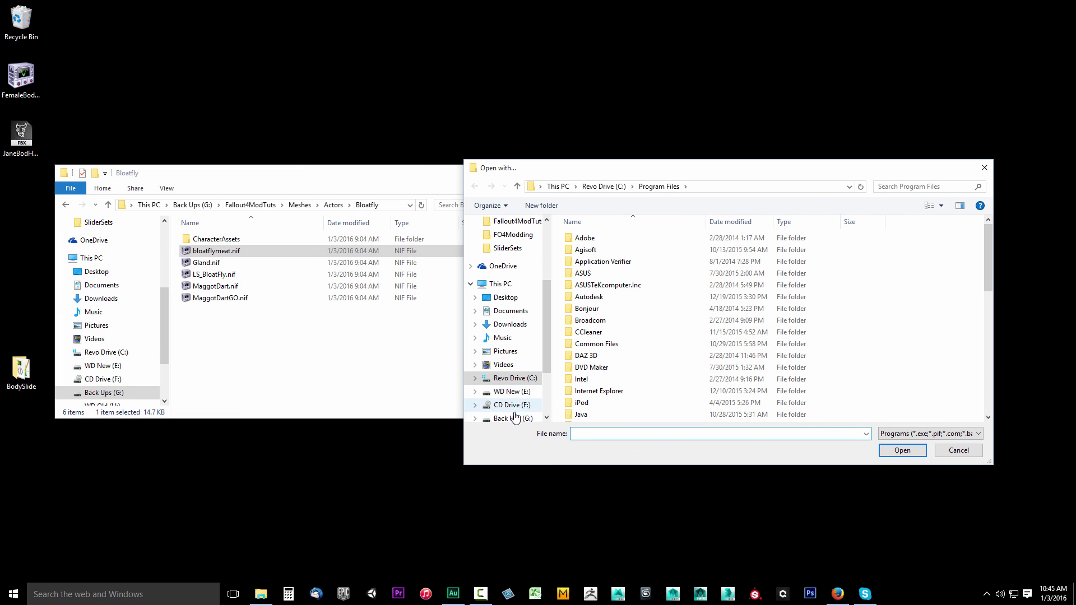
{"action": "left_click", "coordinate": [513, 418]}
{"action": "scroll", "coordinate": [614, 382], "scroll_direction": "down", "scroll_amount": 2}
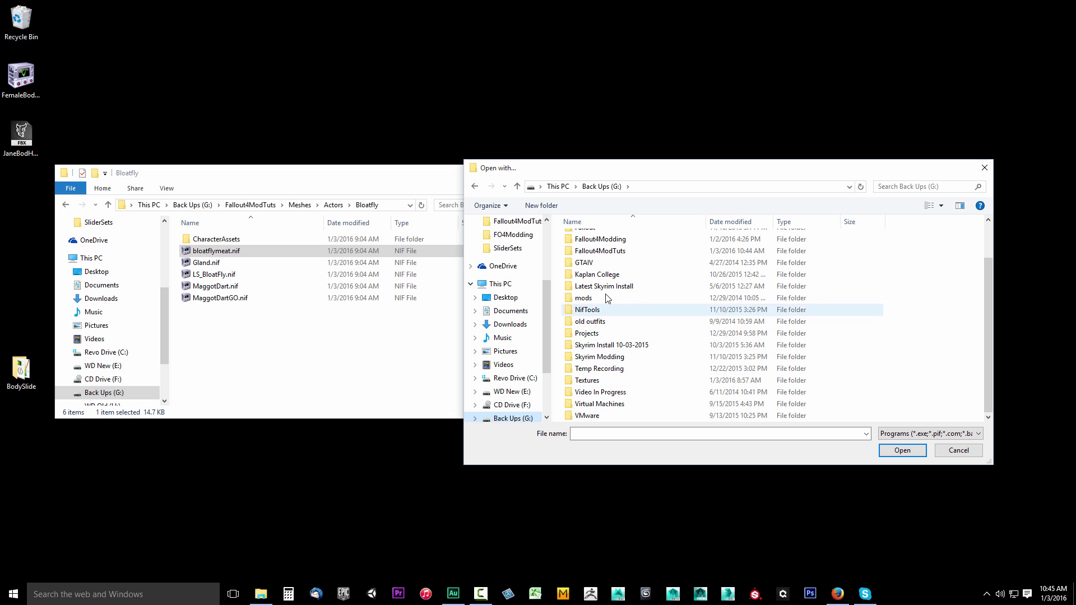
{"action": "double_click", "coordinate": [597, 251]}
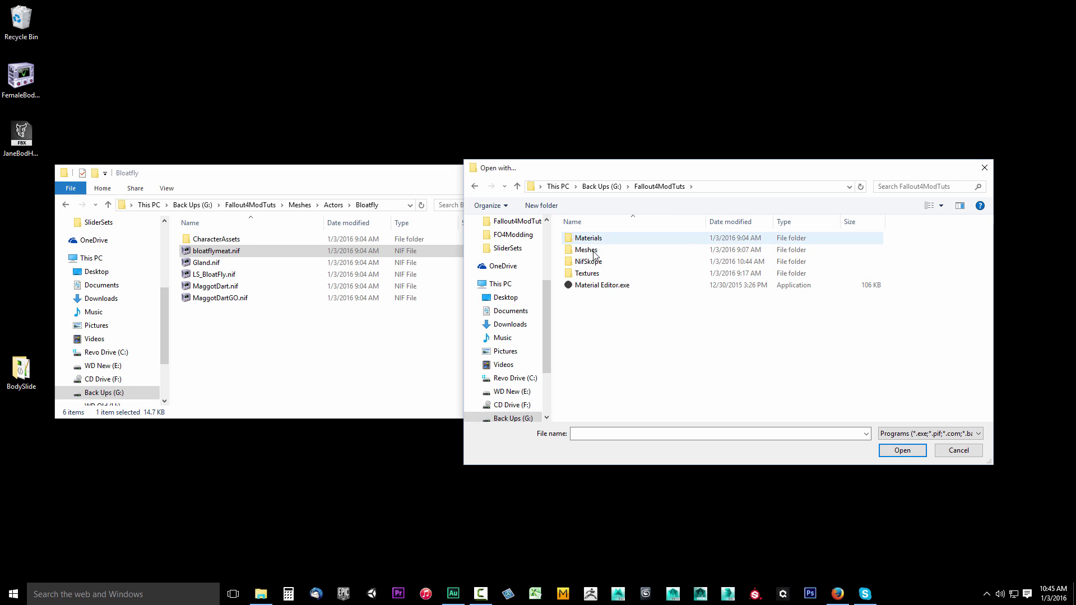
{"action": "double_click", "coordinate": [594, 262]}
{"action": "left_click", "coordinate": [590, 302]}
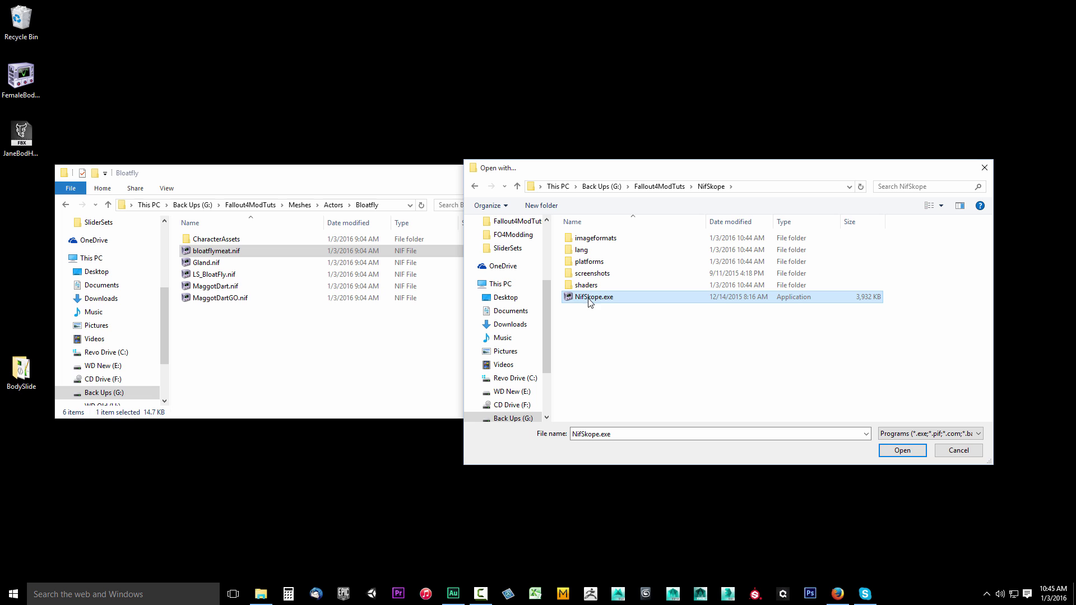
- Open bloatflymeat.nif in NifSkope, orbit the mesh, then close it
{"action": "left_click", "coordinate": [898, 450]}
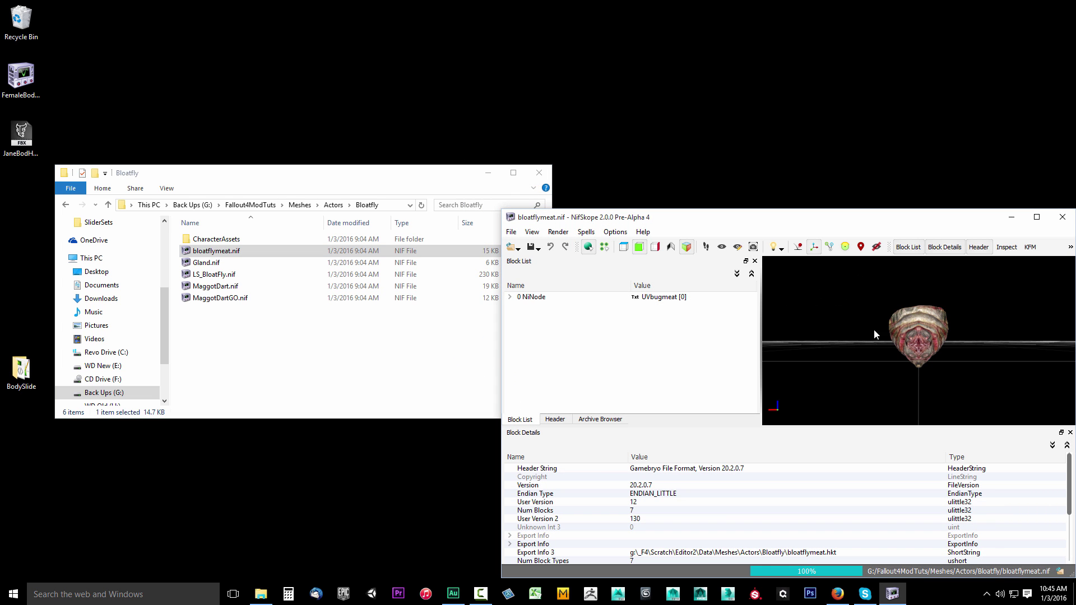
{"action": "mouse_move", "coordinate": [924, 329]}
{"action": "left_mouse_down"}
{"action": "mouse_move", "coordinate": [842, 334]}
{"action": "mouse_move", "coordinate": [920, 384]}
{"action": "mouse_move", "coordinate": [797, 318]}
{"action": "mouse_move", "coordinate": [977, 287]}
{"action": "mouse_move", "coordinate": [1000, 350]}
{"action": "mouse_move", "coordinate": [872, 345]}
{"action": "mouse_move", "coordinate": [925, 331]}
{"action": "left_mouse_up"}
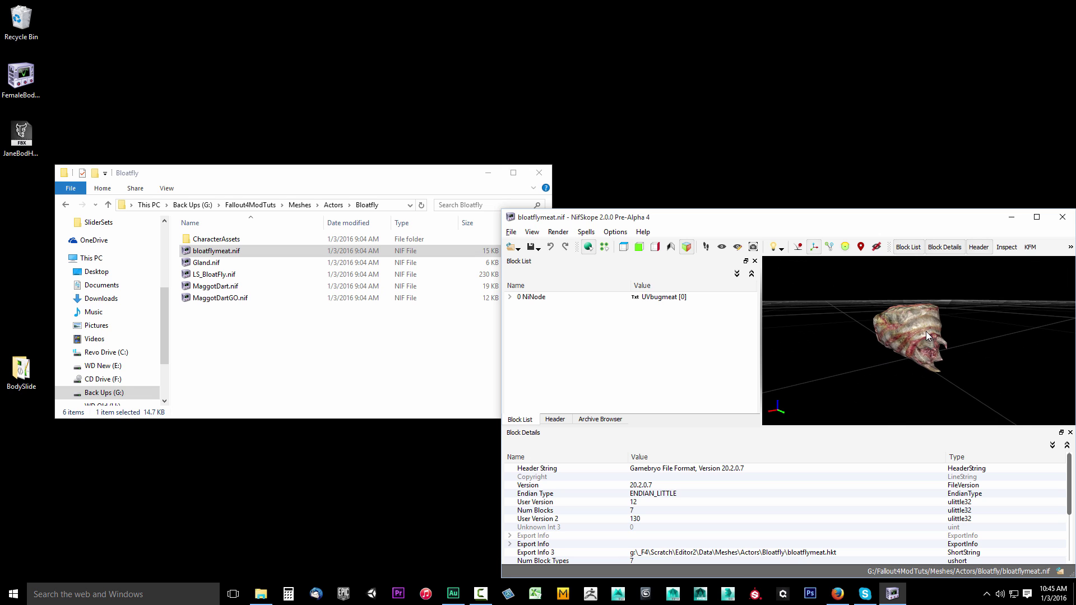
{"action": "left_click", "coordinate": [1062, 217]}
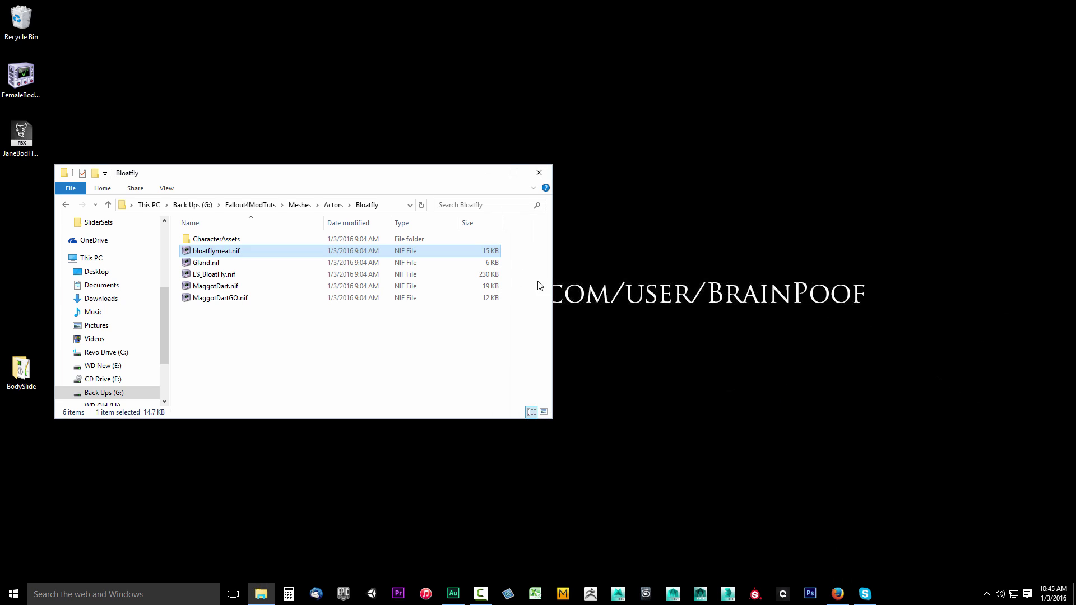
- Refresh the Bloatfly folder, open LS_BloatFly.nif, and orbit and zoom the models
{"action": "left_click", "coordinate": [420, 205]}
{"action": "left_click", "coordinate": [213, 276]}
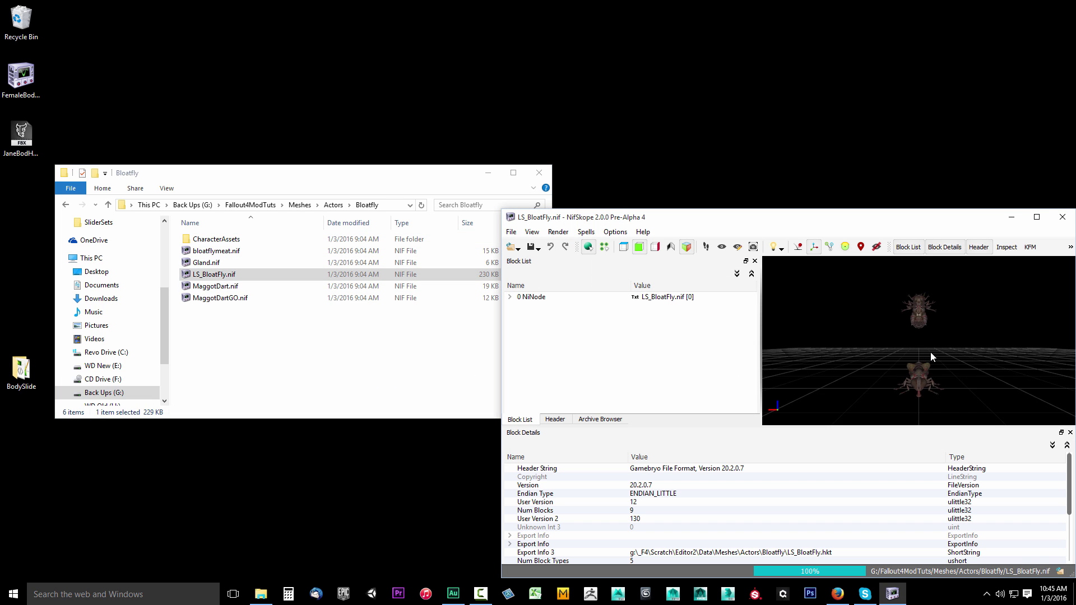
{"action": "left_click_drag", "start_coordinate": [891, 355], "coordinate": [923, 359]}
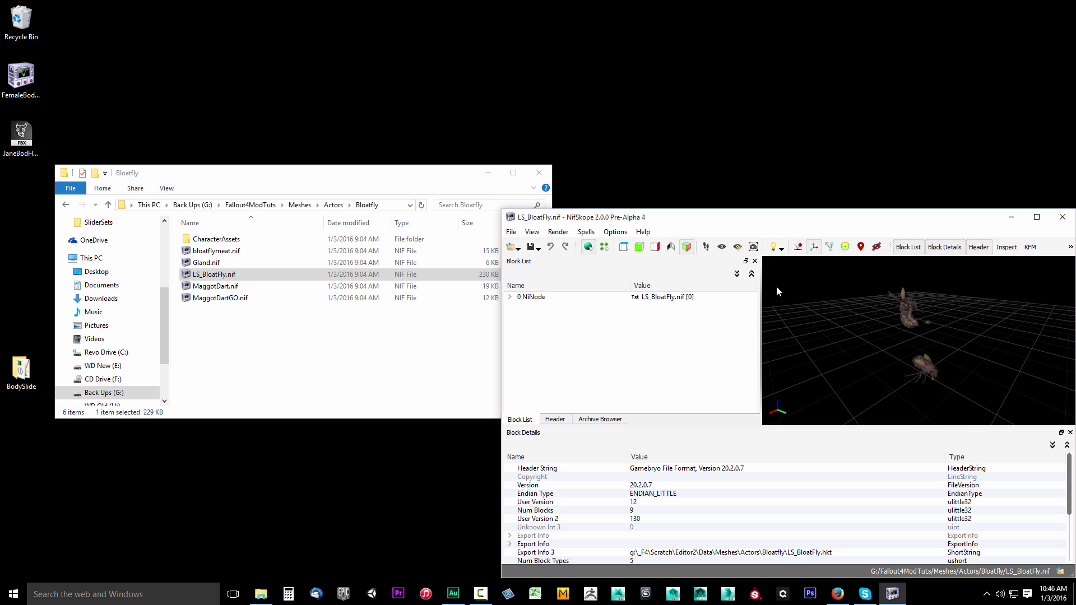
{"action": "scroll", "coordinate": [777, 291], "scroll_direction": "up", "scroll_amount": 5}
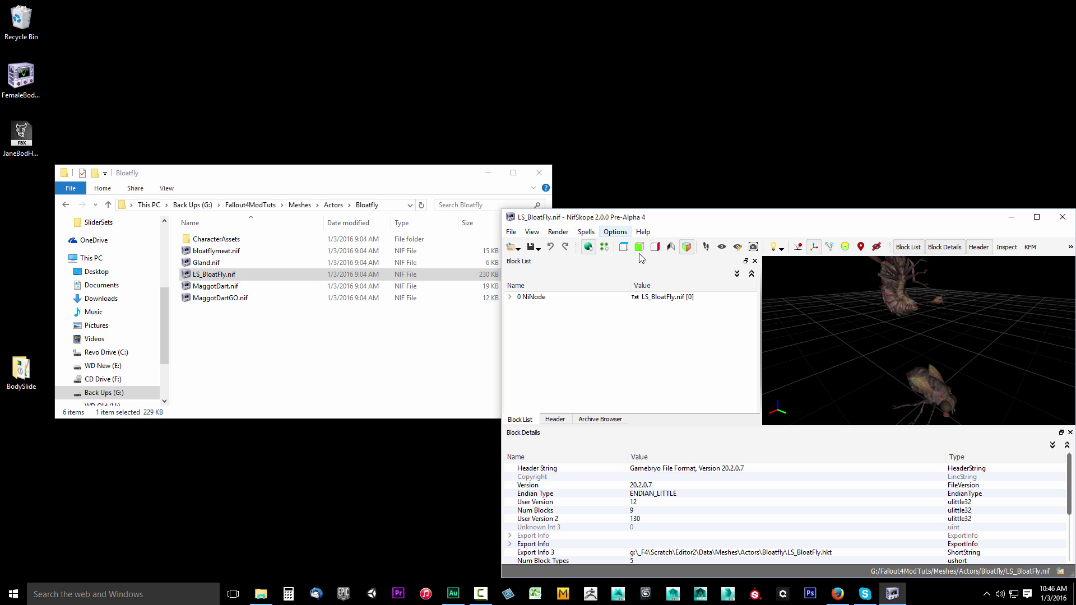
{"action": "left_click", "coordinate": [615, 231]}
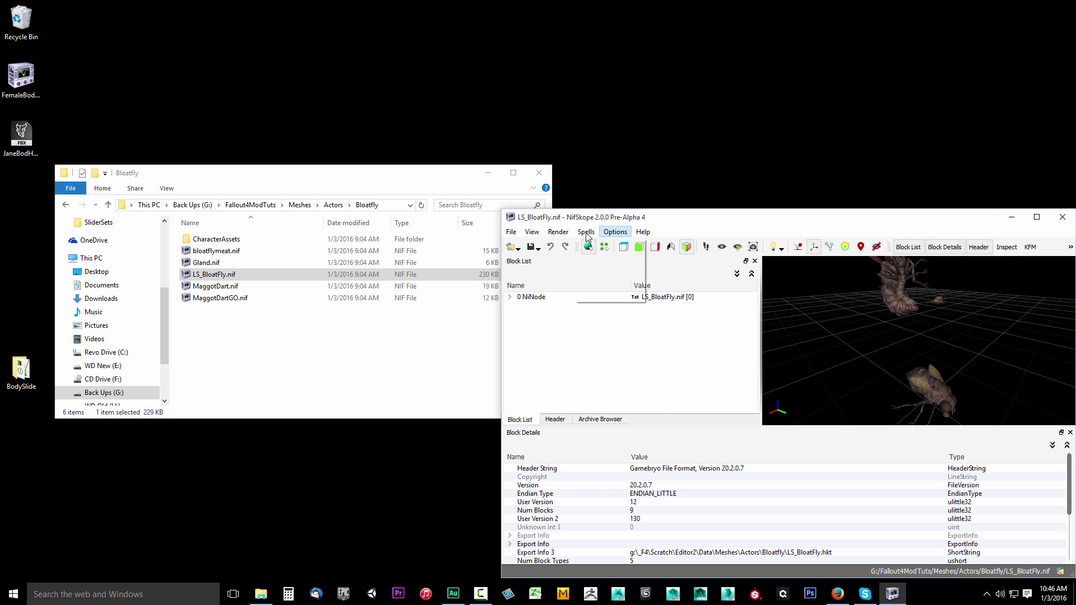
{"action": "mouse_move", "coordinate": [567, 235]}
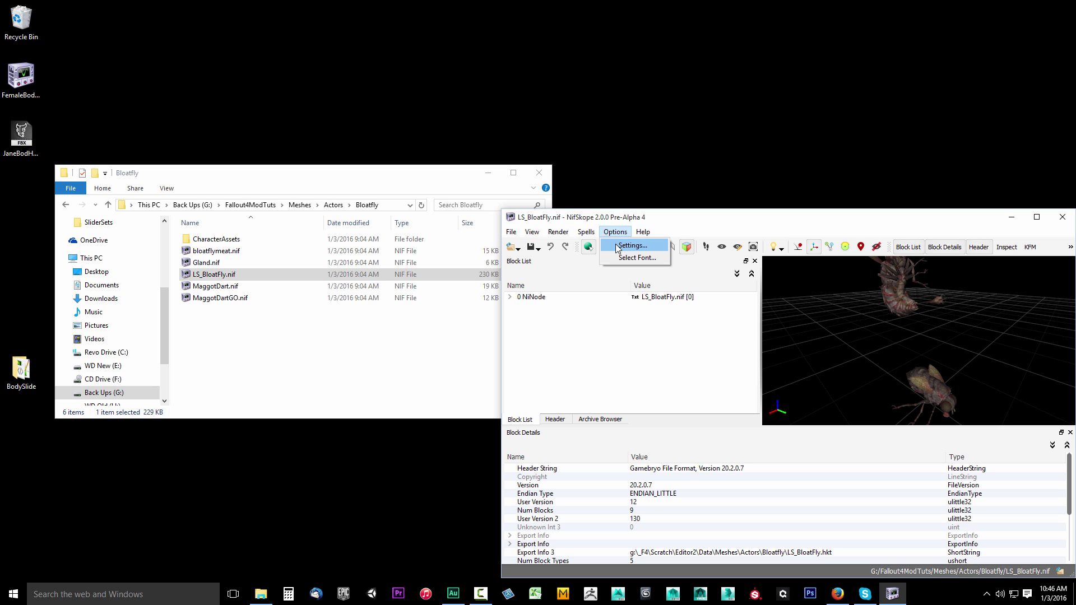
- Add G:/Fallout4ModTuts as a folder under Settings > Resources > Paths
{"action": "left_click", "coordinate": [628, 246]}
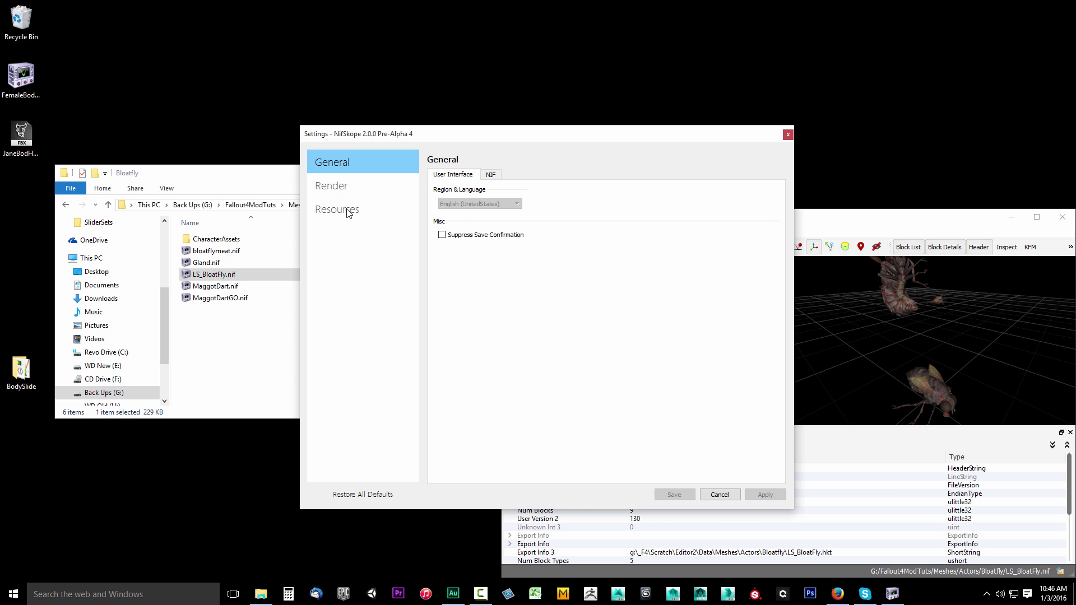
{"action": "left_click", "coordinate": [348, 211]}
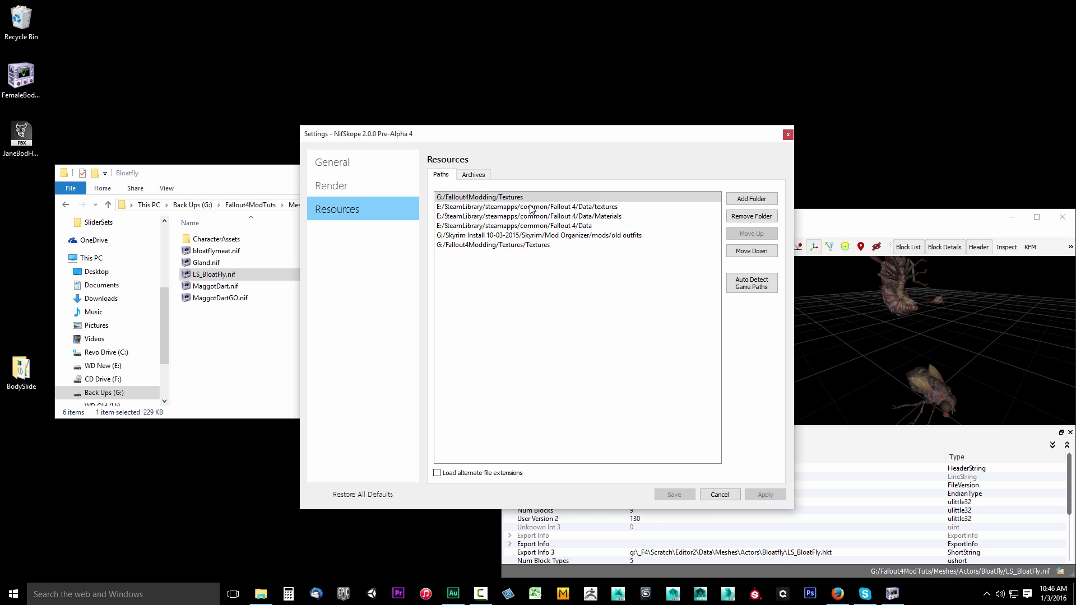
{"action": "left_click", "coordinate": [751, 199]}
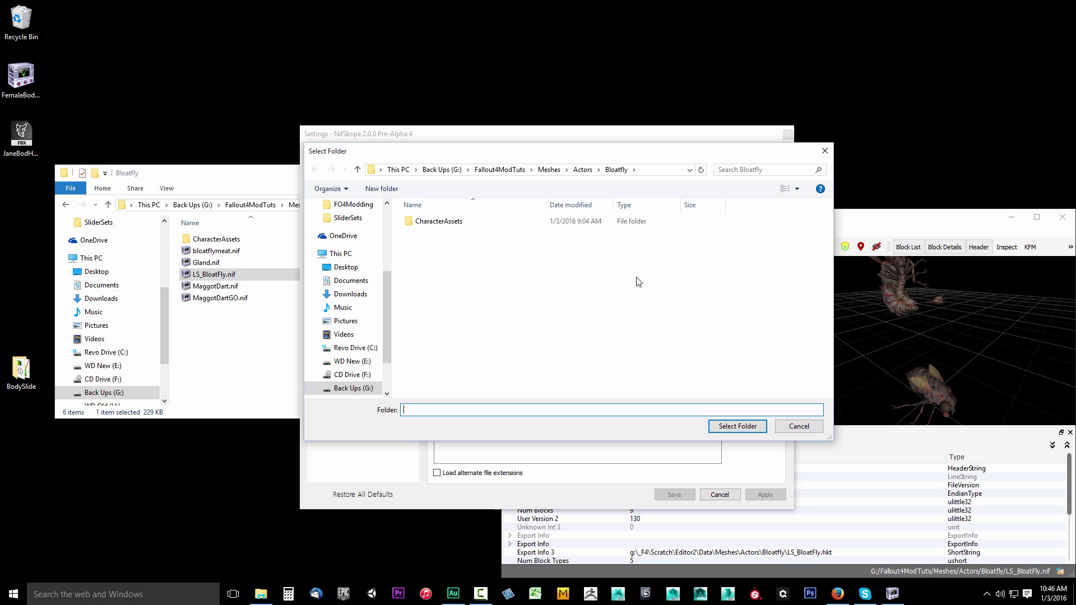
{"action": "left_click", "coordinate": [508, 171]}
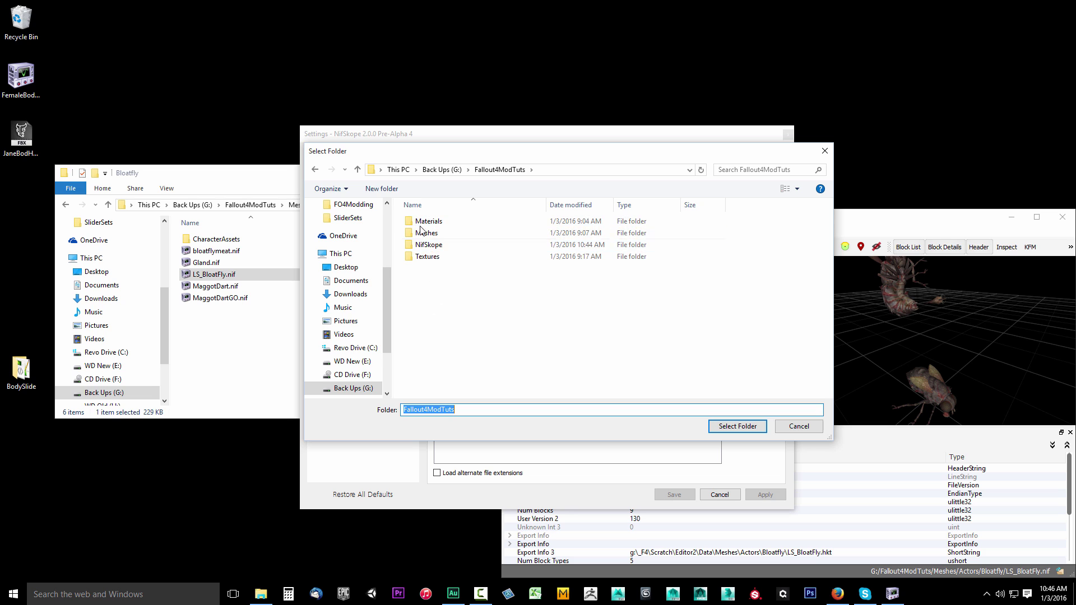
{"action": "left_click", "coordinate": [744, 426]}
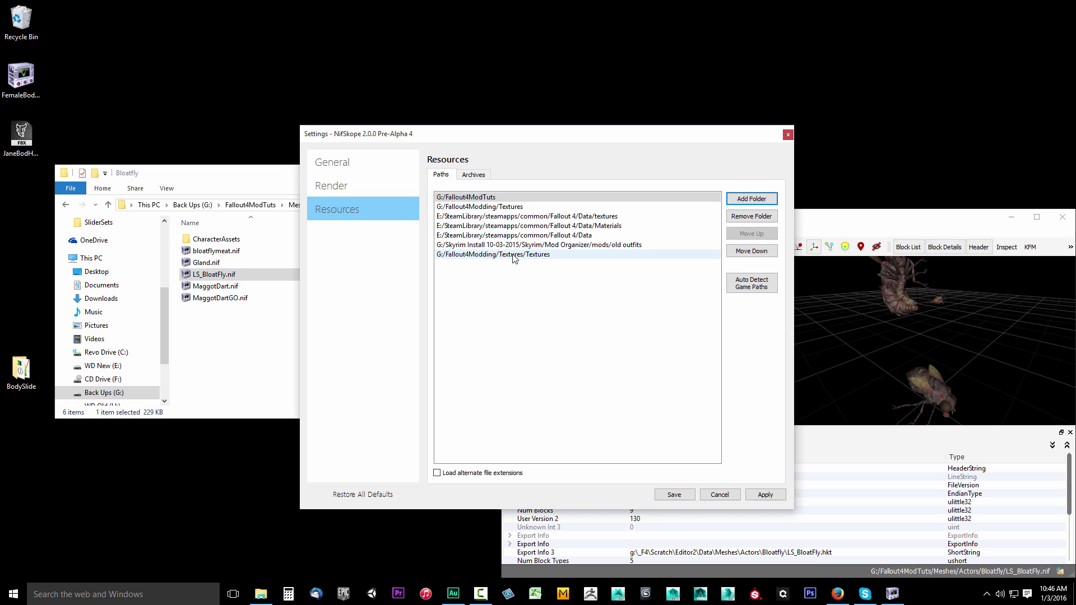
- Remove the Fallout4Modding texture and data paths, keeping only G:/Fallout4ModTuts, and apply
{"action": "left_click", "coordinate": [481, 199]}
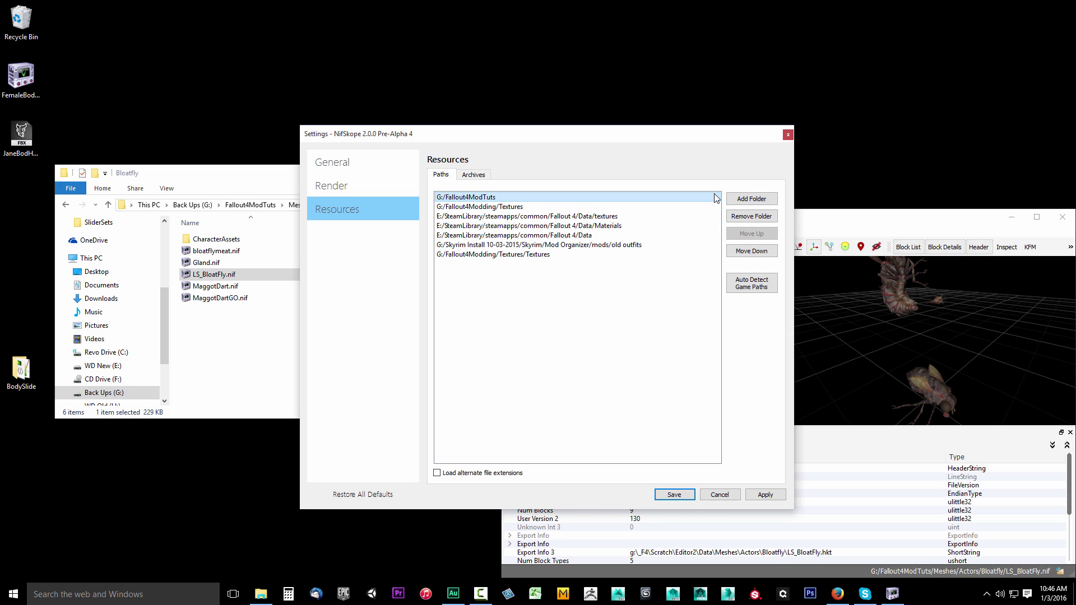
{"action": "left_click", "coordinate": [506, 211]}
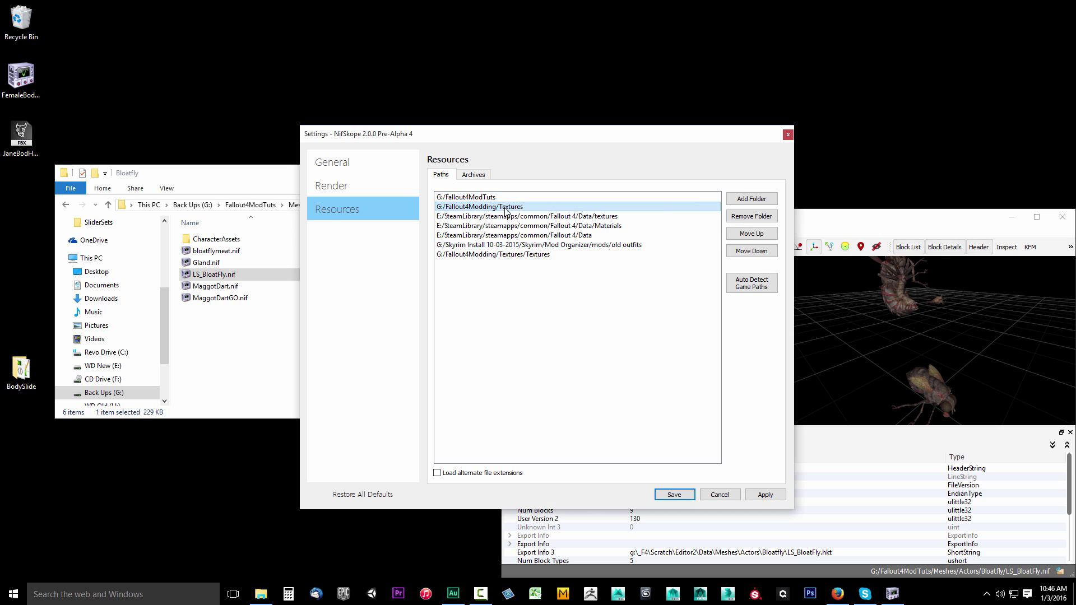
{"action": "left_click", "coordinate": [751, 216]}
{"action": "left_click", "coordinate": [751, 216]}
{"action": "left_click", "coordinate": [751, 217]}
{"action": "left_click", "coordinate": [750, 216]}
{"action": "left_click", "coordinate": [750, 216]}
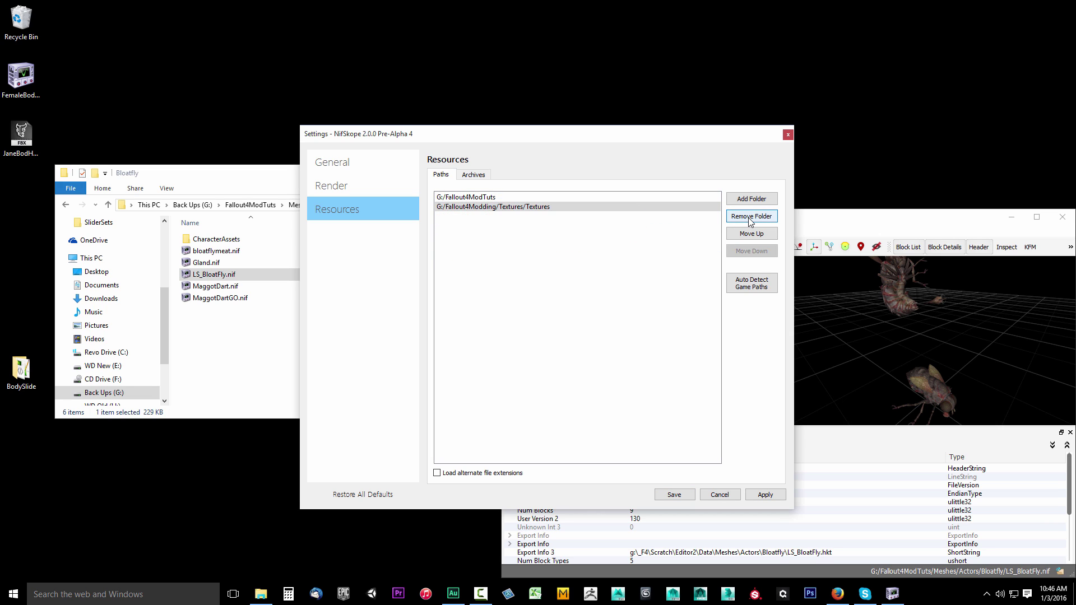
{"action": "left_click", "coordinate": [751, 216]}
{"action": "left_click", "coordinate": [762, 497]}
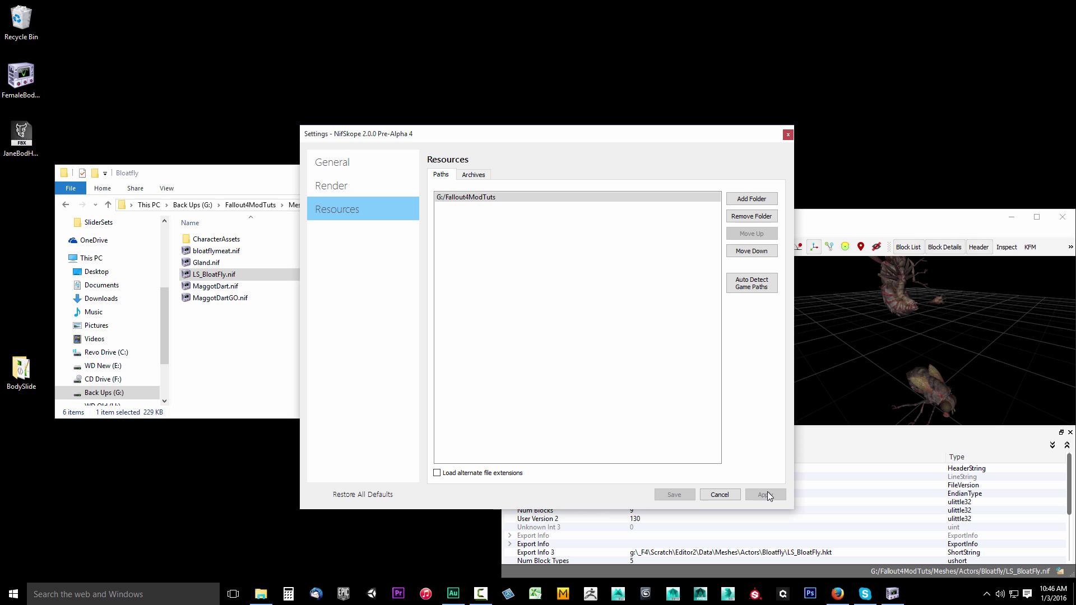
{"action": "mouse_move", "coordinate": [896, 335]}
{"action": "left_mouse_down"}
{"action": "mouse_move", "coordinate": [940, 332]}
{"action": "mouse_move", "coordinate": [917, 288]}
{"action": "mouse_move", "coordinate": [899, 334]}
{"action": "left_mouse_up"}
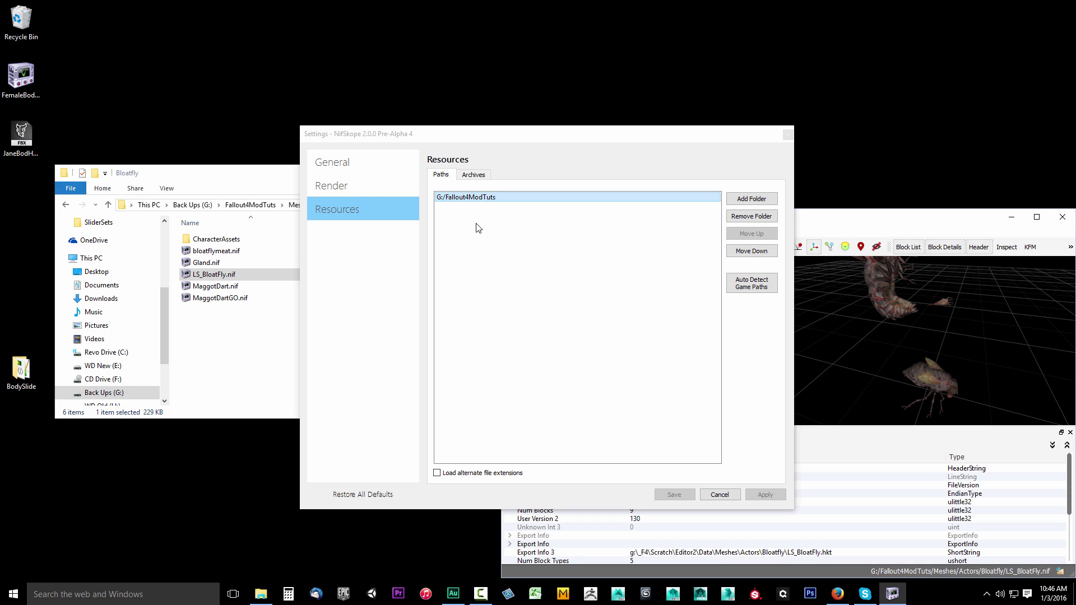
- Close the Settings dialog and quit NifSkope via File > Quit
{"action": "left_click", "coordinate": [719, 495]}
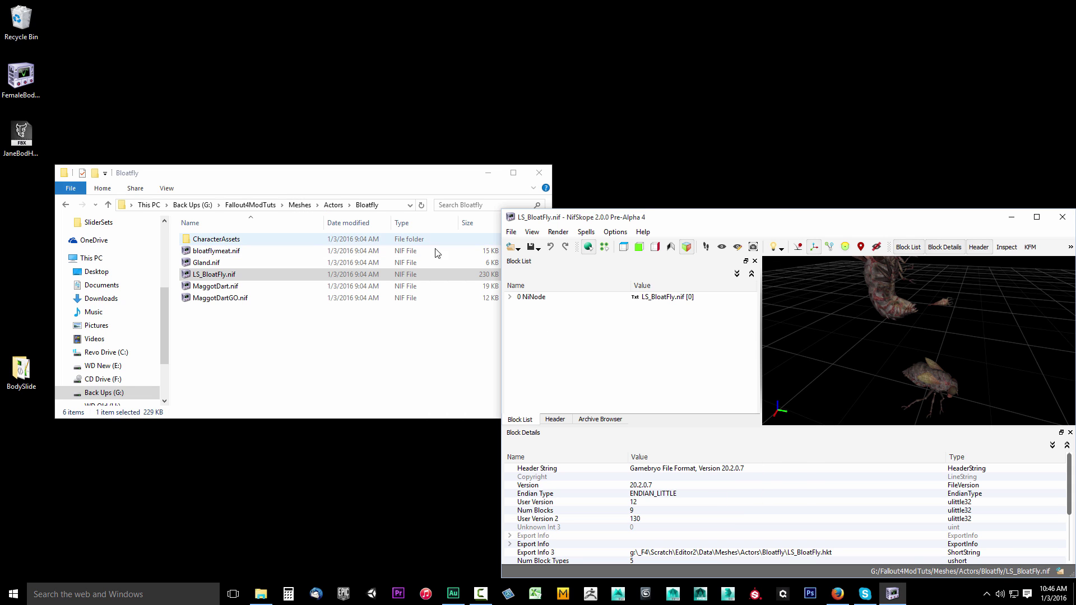
{"action": "left_click", "coordinate": [511, 232]}
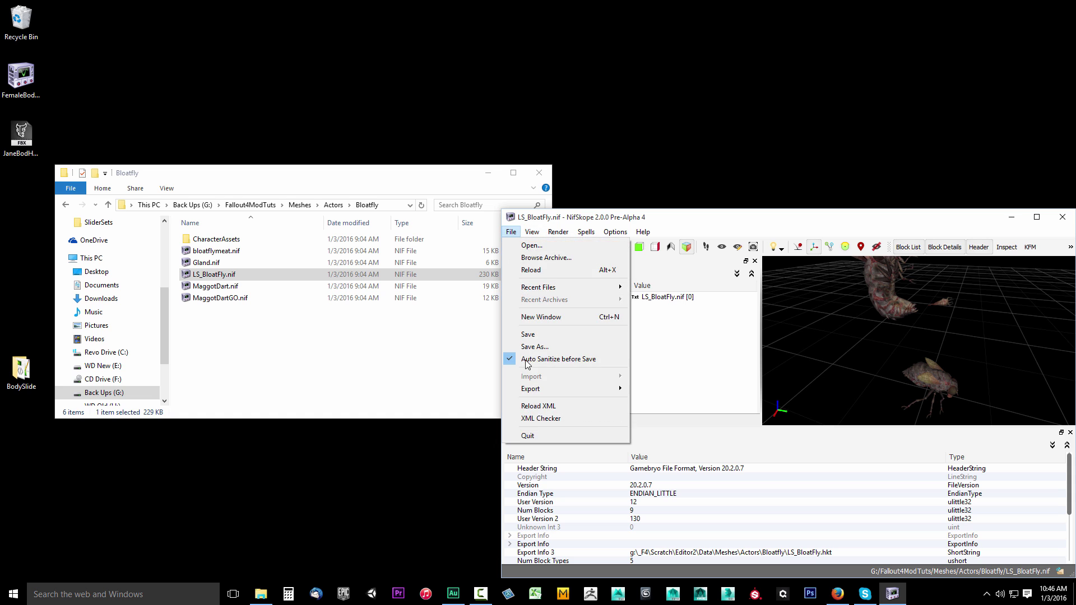
{"action": "left_click", "coordinate": [539, 432]}
- Open Gland.nif in NifSkope, inspect the mesh, then close the window
{"action": "left_click", "coordinate": [207, 263]}
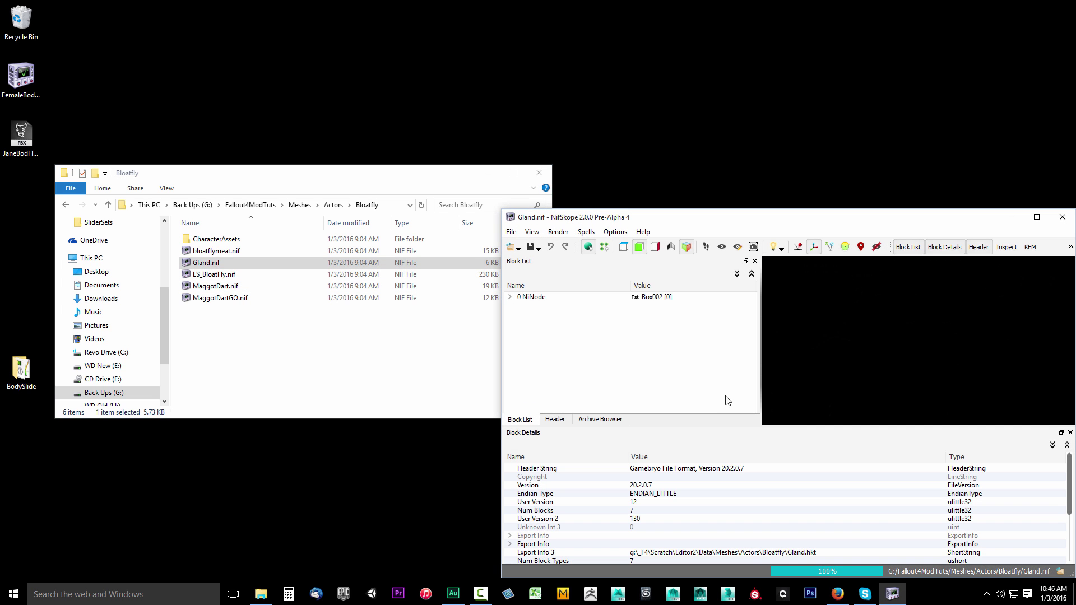
{"action": "left_click_drag", "start_coordinate": [953, 355], "coordinate": [849, 360]}
{"action": "scroll", "coordinate": [912, 334], "scroll_direction": "down", "scroll_amount": 3}
{"action": "left_click", "coordinate": [919, 345]}
{"action": "left_click", "coordinate": [850, 361]}
{"action": "left_click", "coordinate": [1062, 217]}
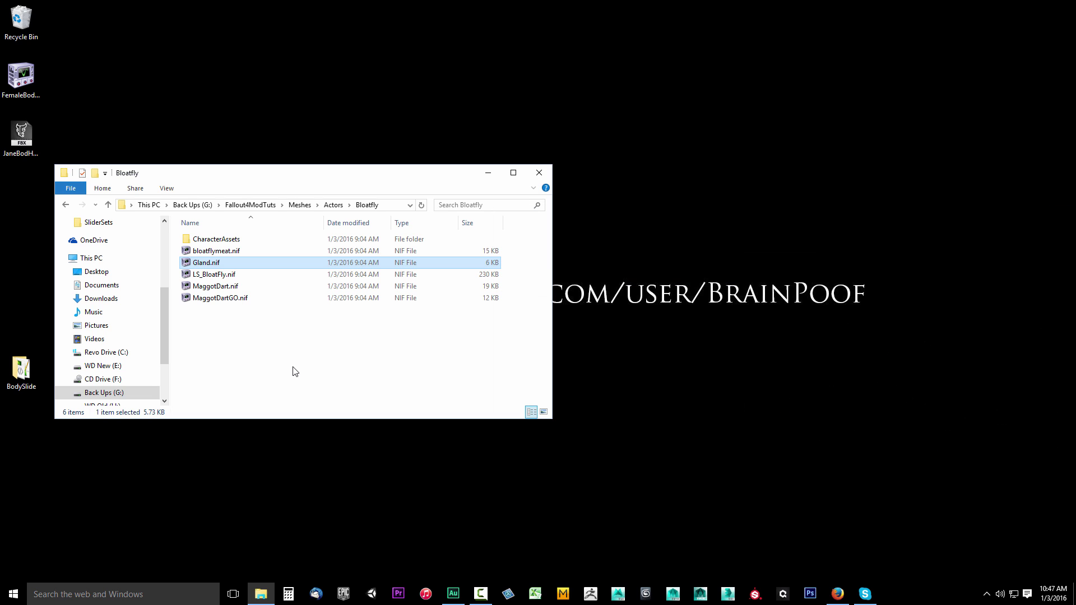